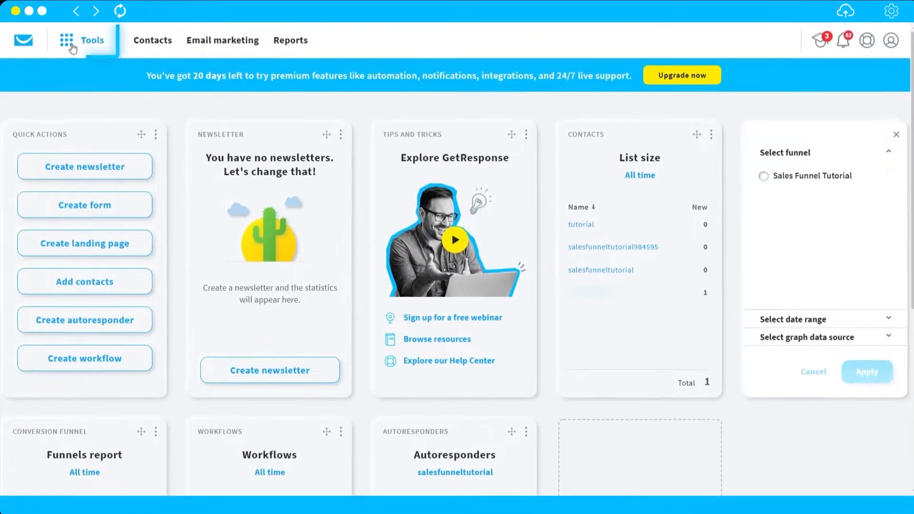
# Visit Contacts from Tools, then go to Email marketing's empty Newsletters tab.
pyautogui.click(71, 47)
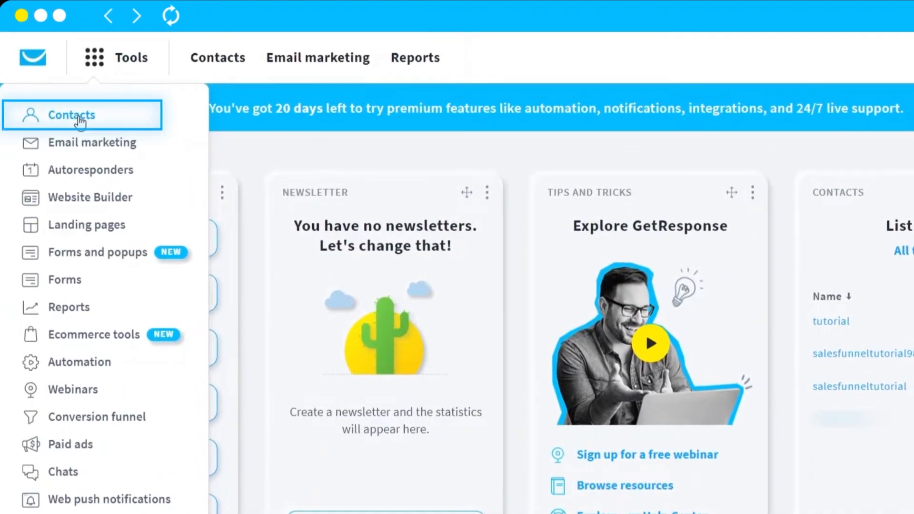
pyautogui.click(79, 119)
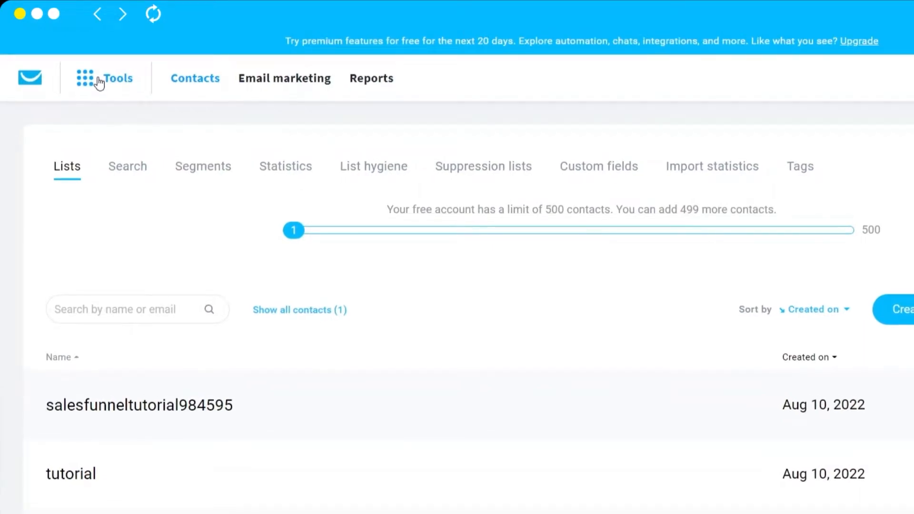
pyautogui.click(99, 81)
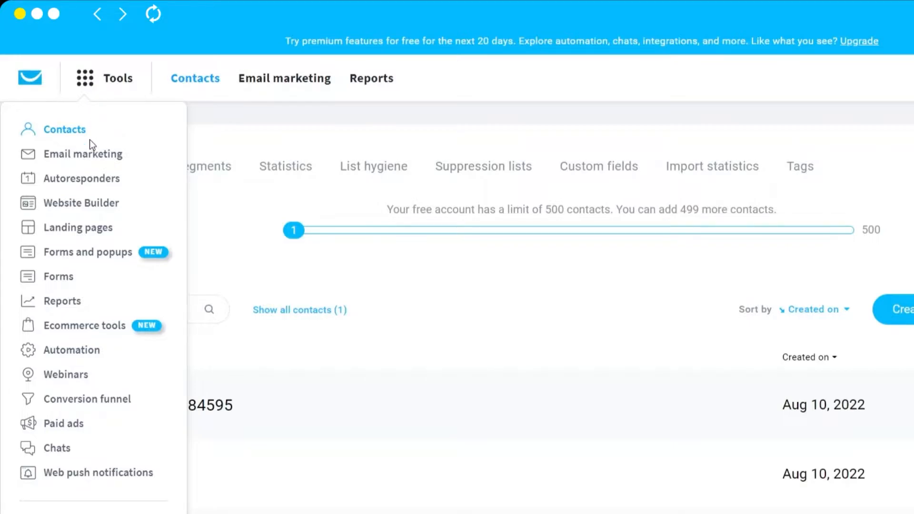
pyautogui.click(92, 160)
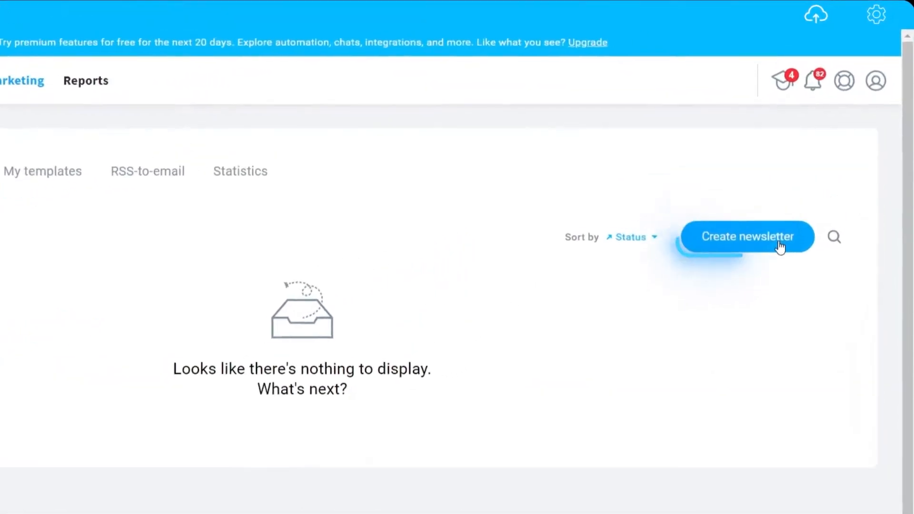
# Create a new newsletter and rename it from 'Untitled message' to 'Test Email'.
pyautogui.click(771, 264)
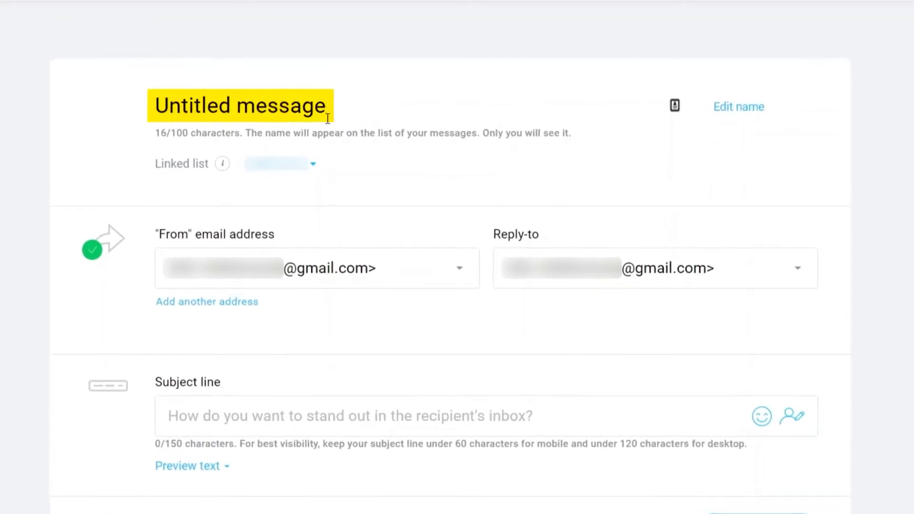
pyautogui.click(327, 119)
pyautogui.hotkey('ctrl', 'a')
pyautogui.press('BackSpace')
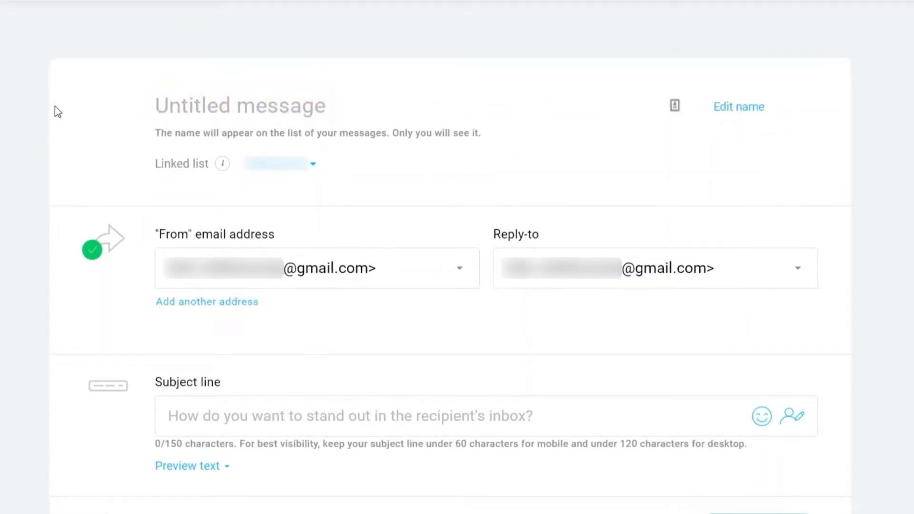
pyautogui.write('Test Email')
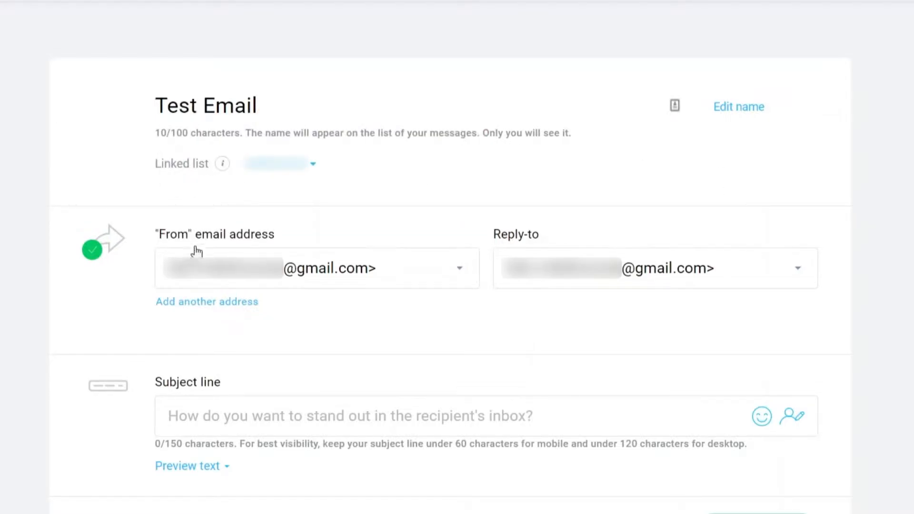
# Link the newsletter to the tutorial list.
pyautogui.moveTo(223, 167)
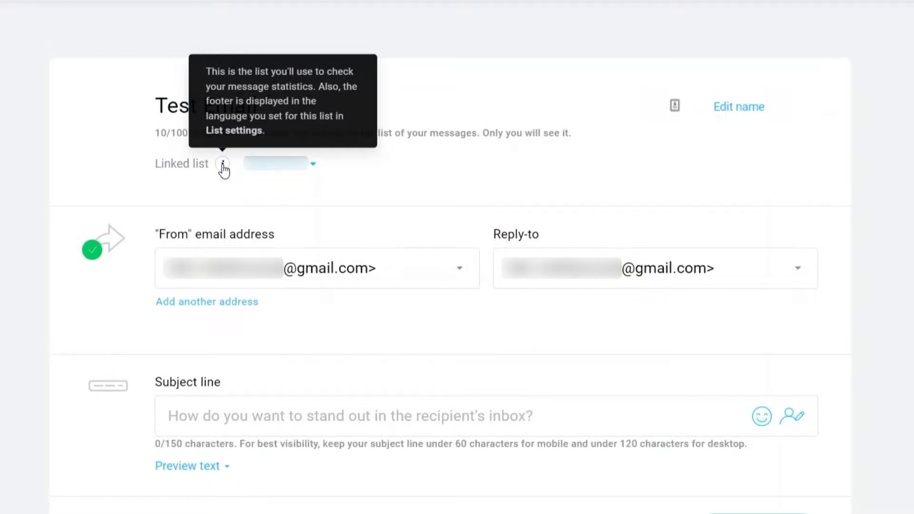
pyautogui.click(277, 167)
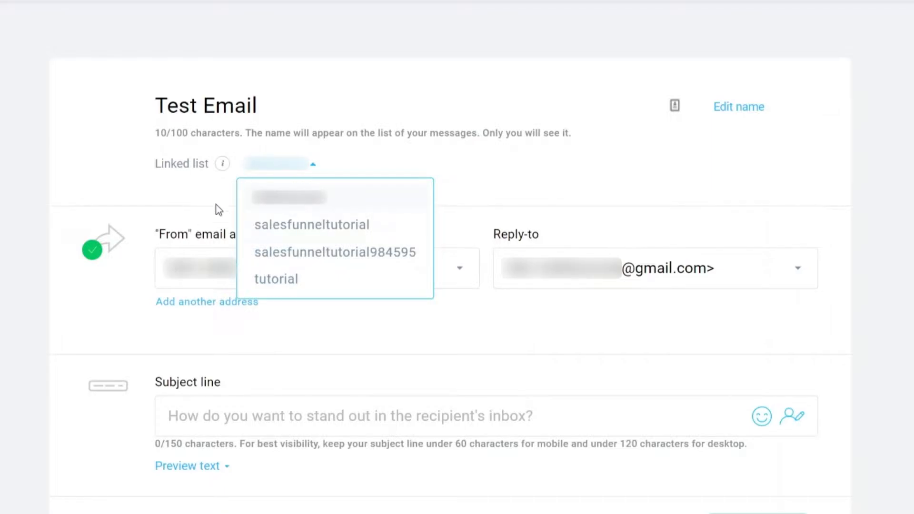
pyautogui.click(281, 281)
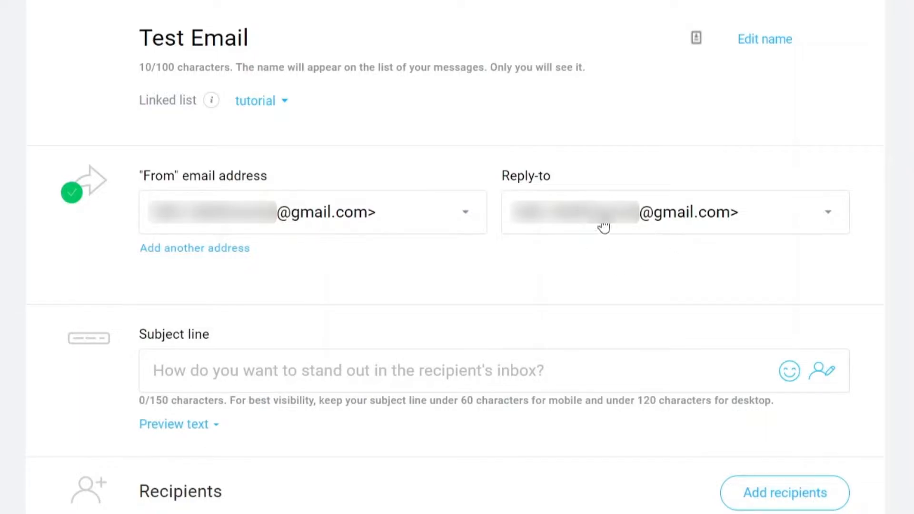
# Enter 'Test Email' in the newsletter's Subject line field.
pyautogui.scroll(-4, 494, 215)
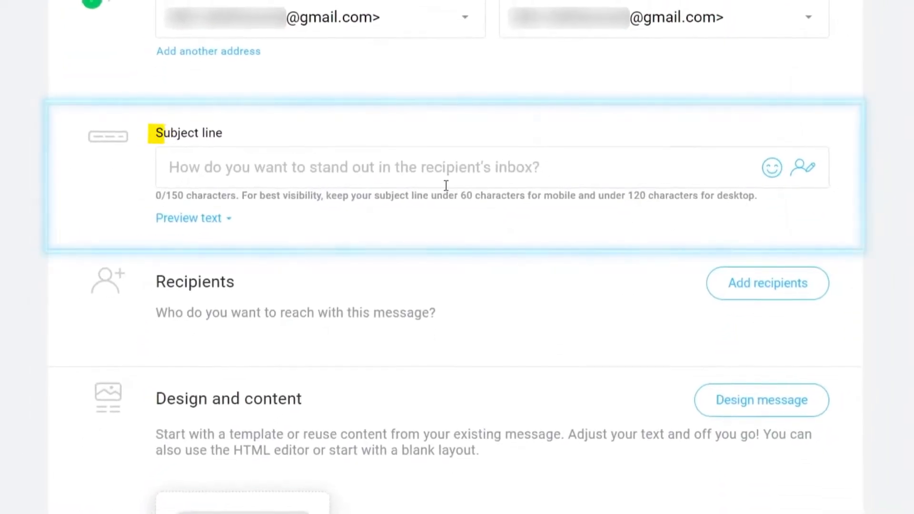
pyautogui.click(228, 168)
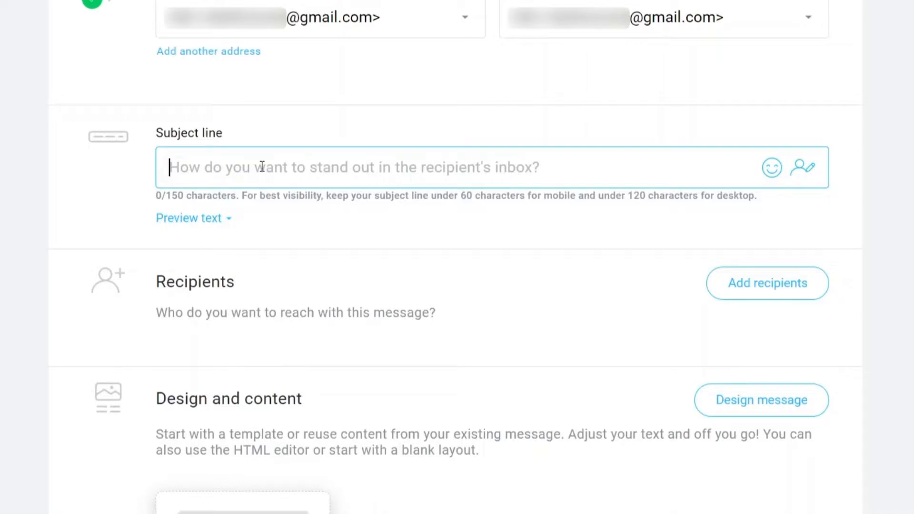
pyautogui.write('Test')
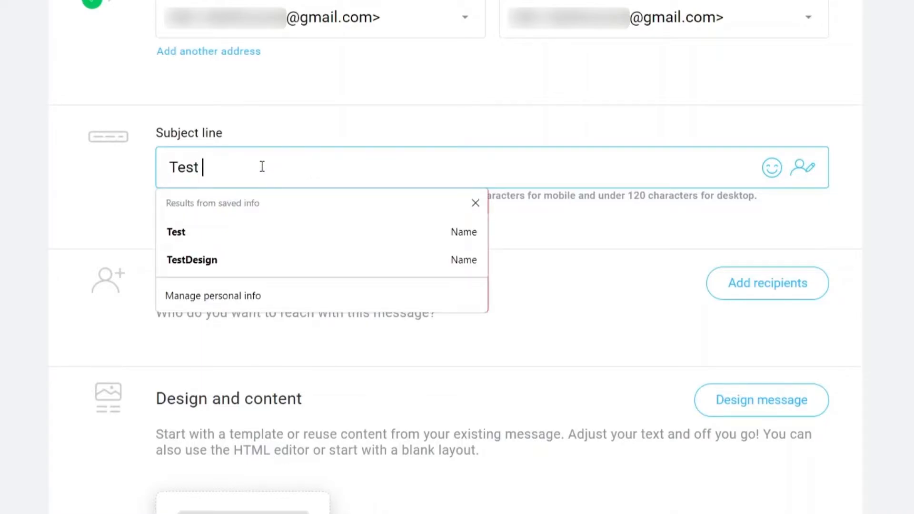
pyautogui.write(' Emai')
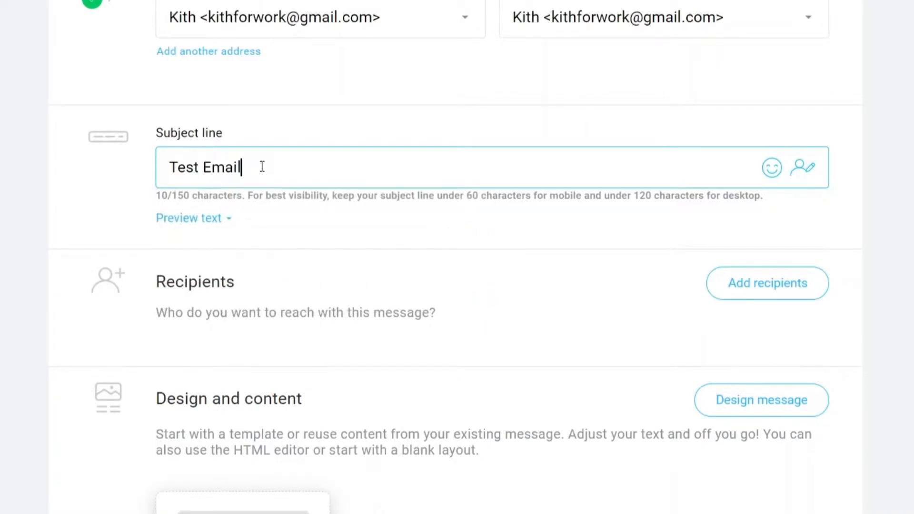
pyautogui.write('l')
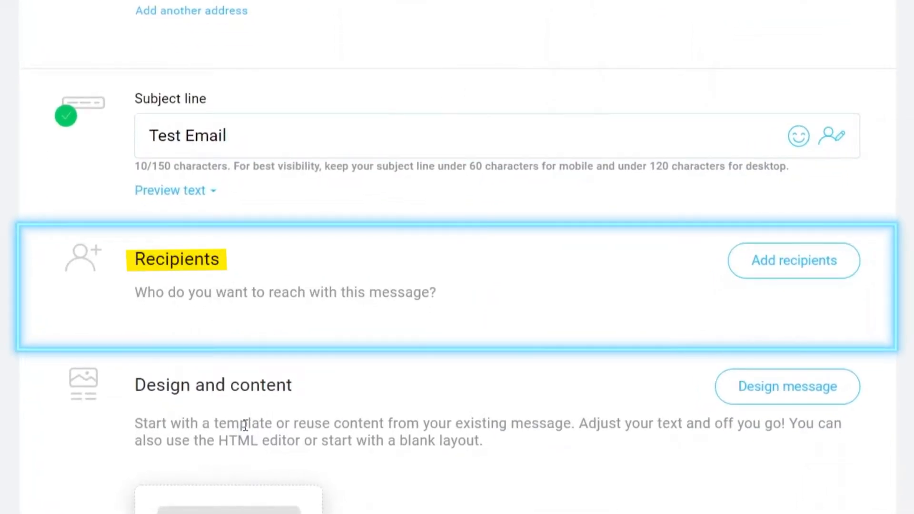
# Add the tutorial list as the newsletter's recipients.
pyautogui.scroll(-1, 246, 429)
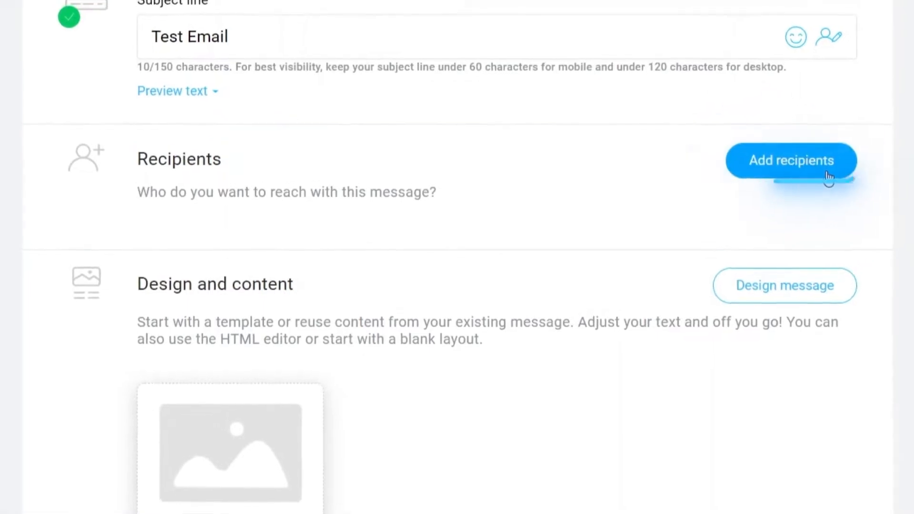
pyautogui.click(829, 174)
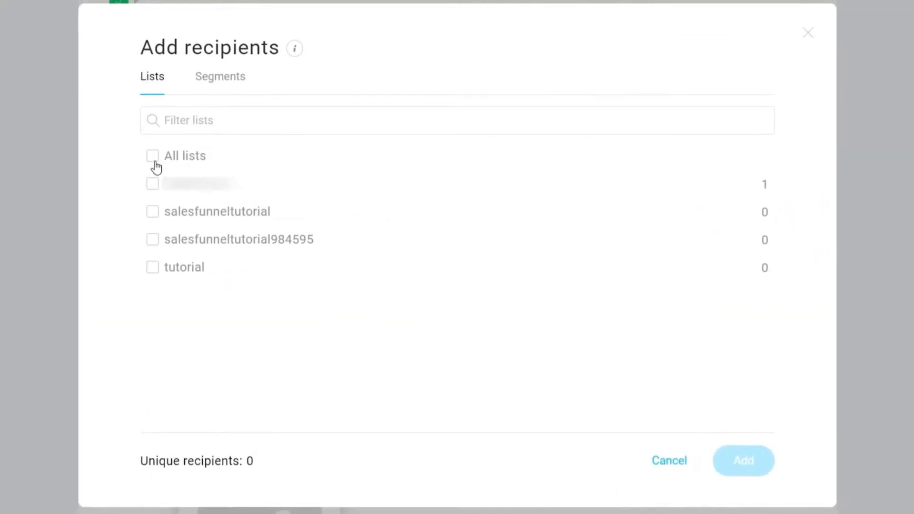
pyautogui.click(153, 269)
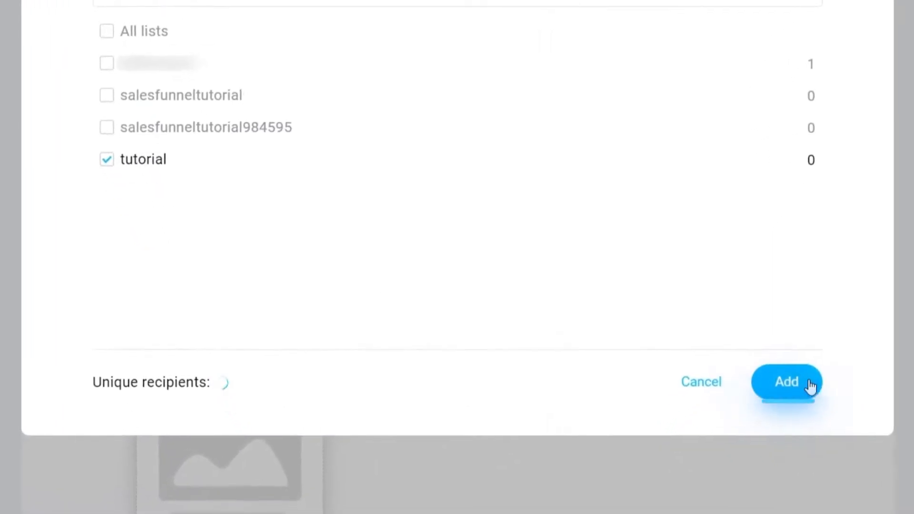
pyautogui.click(767, 445)
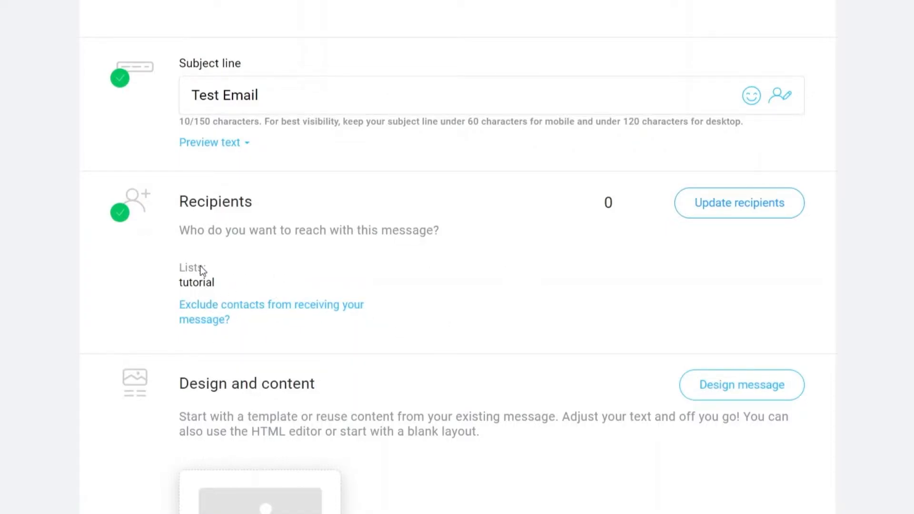
pyautogui.scroll(-2, 285, 238)
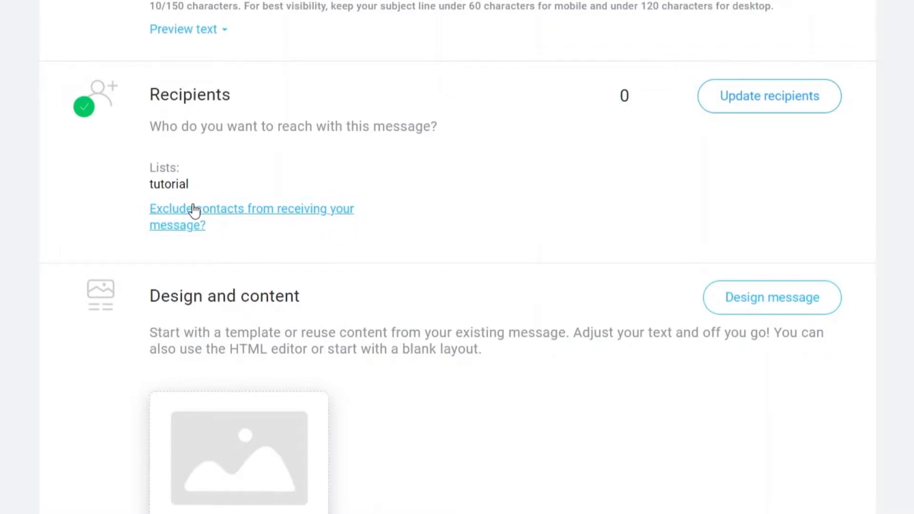
pyautogui.scroll(-3, 330, 207)
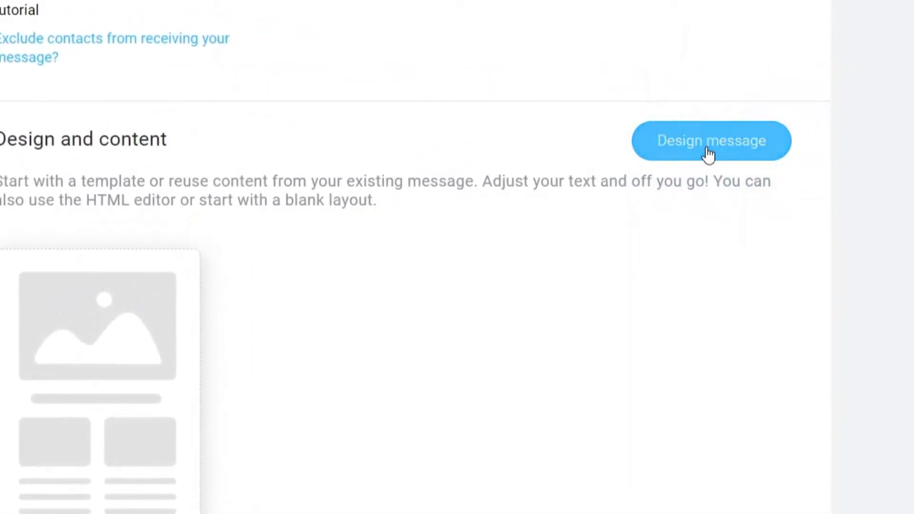
# Design the content from the Dark Mode - New Arrivals predesigned template.
pyautogui.click(707, 150)
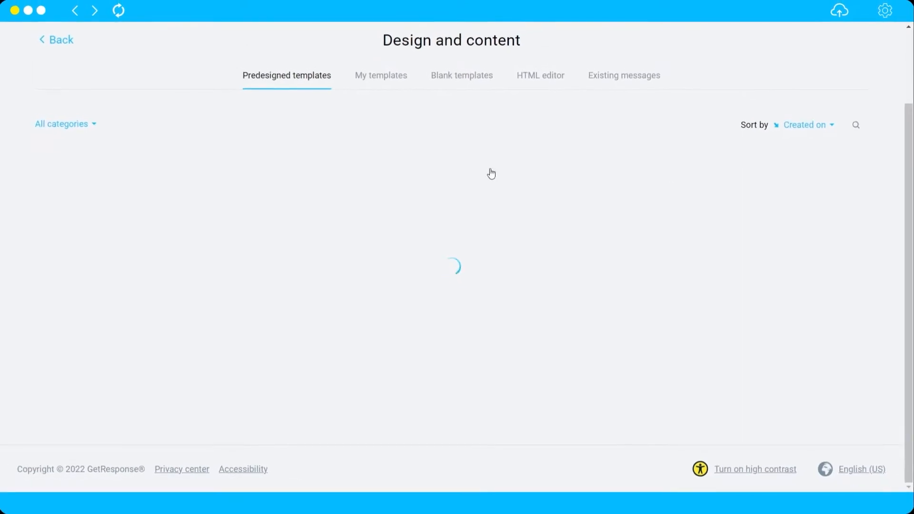
pyautogui.scroll(-7, 562, 225)
pyautogui.scroll(5, 341, 271)
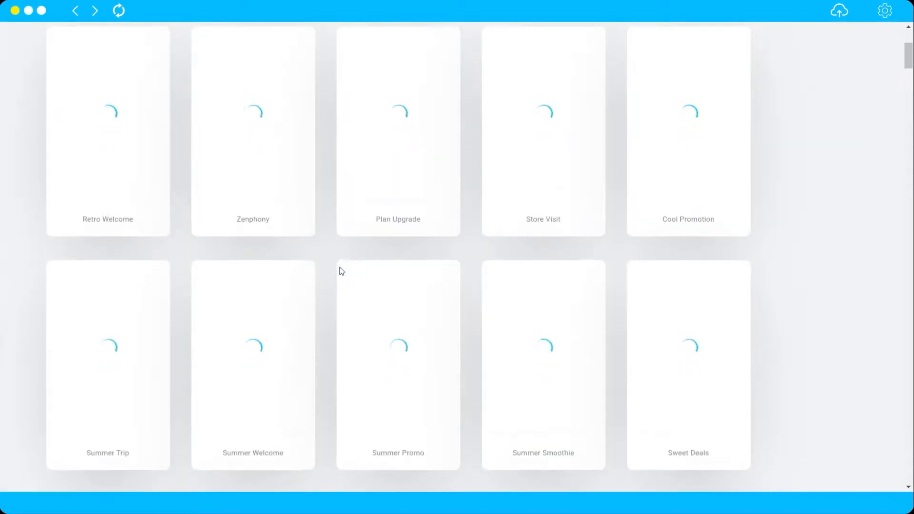
pyautogui.scroll(4, 341, 272)
pyautogui.moveTo(386, 314)
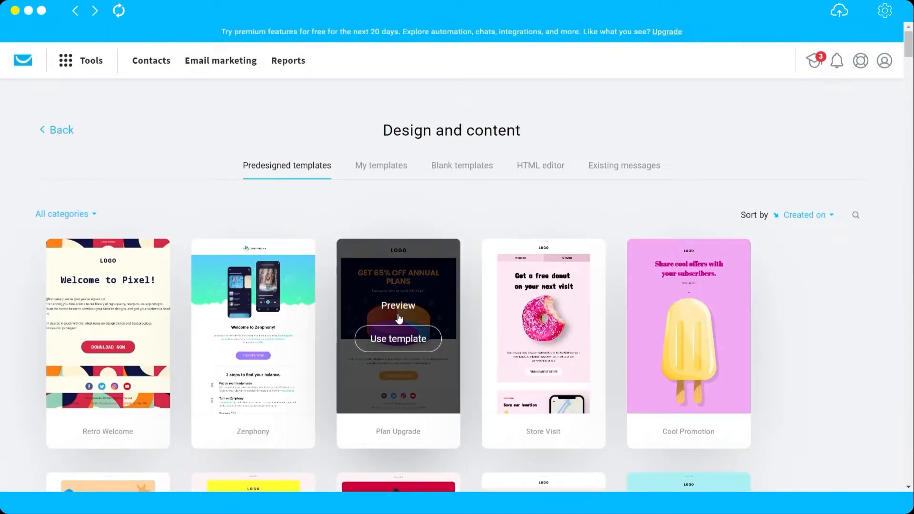
pyautogui.scroll(-3, 421, 316)
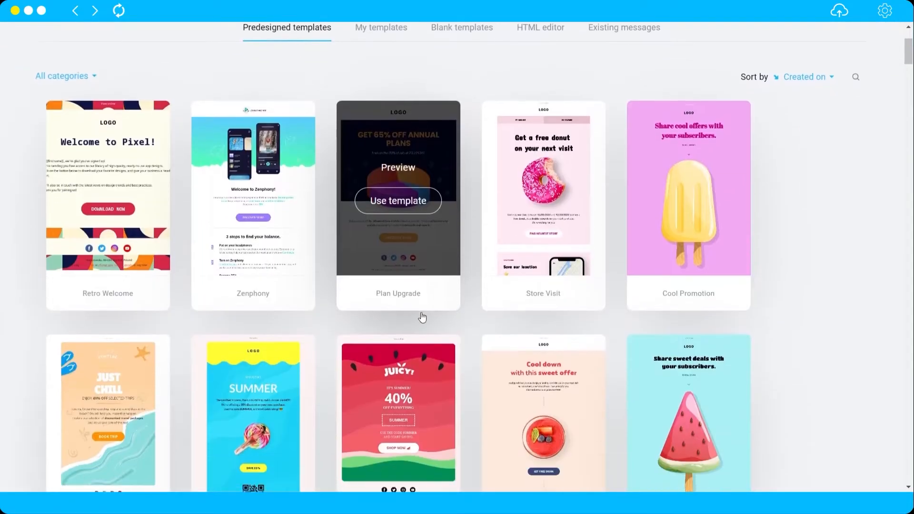
pyautogui.scroll(-3, 491, 283)
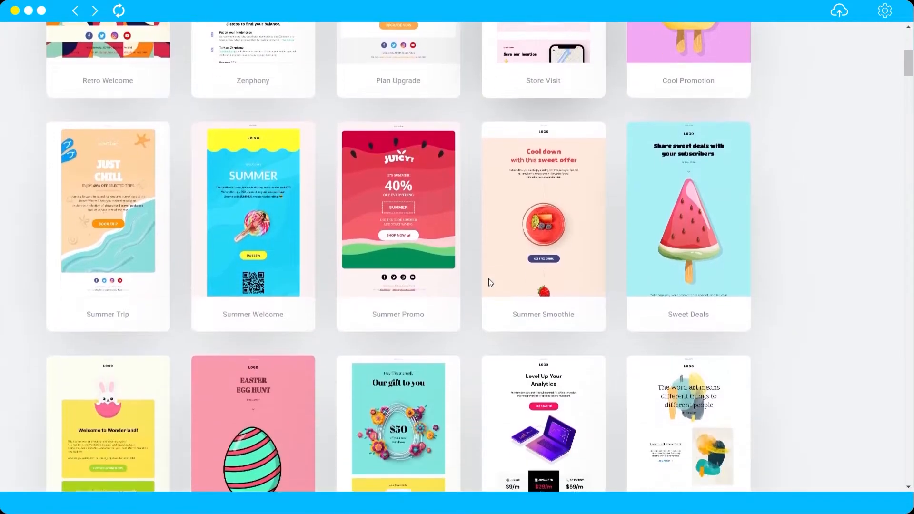
pyautogui.scroll(-8, 465, 237)
pyautogui.moveTo(401, 242)
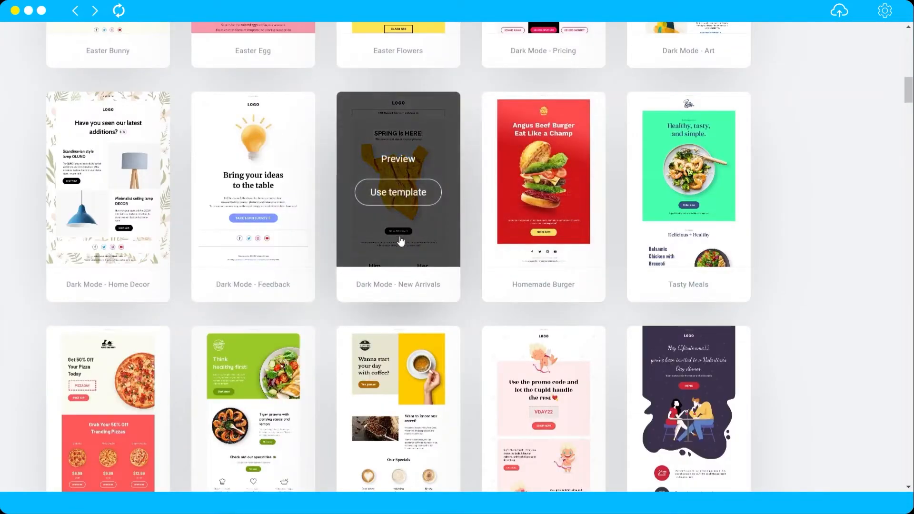
pyautogui.click(399, 195)
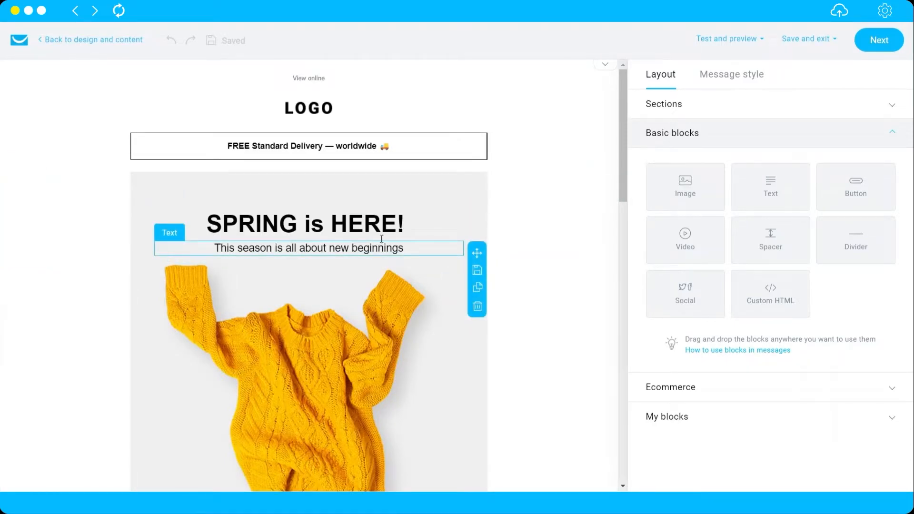
# Select the LOGO image block to show its 82 x 24, 4 KB source image settings.
pyautogui.click(314, 119)
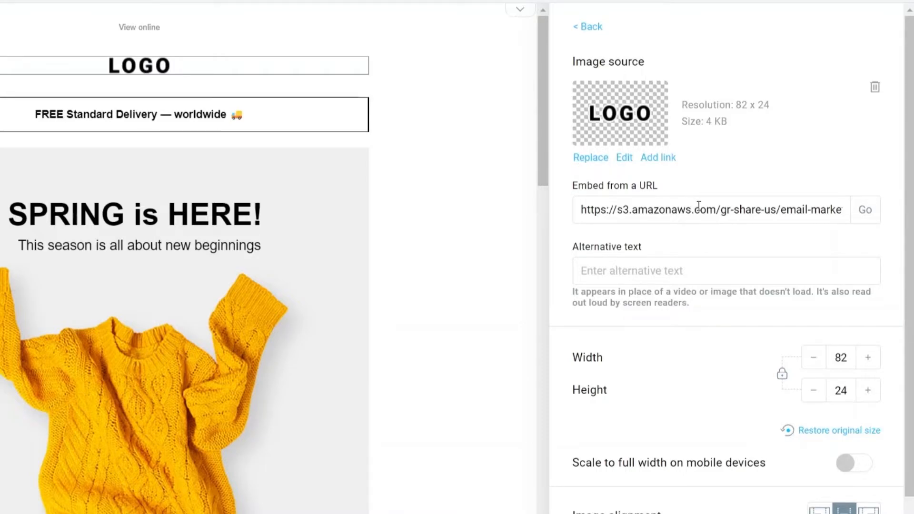
pyautogui.scroll(-1, 699, 205)
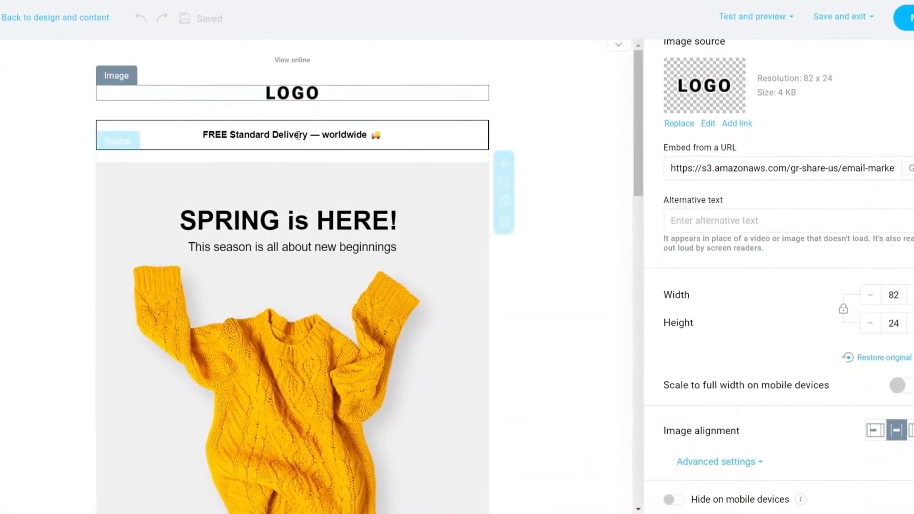
pyautogui.click(591, 101)
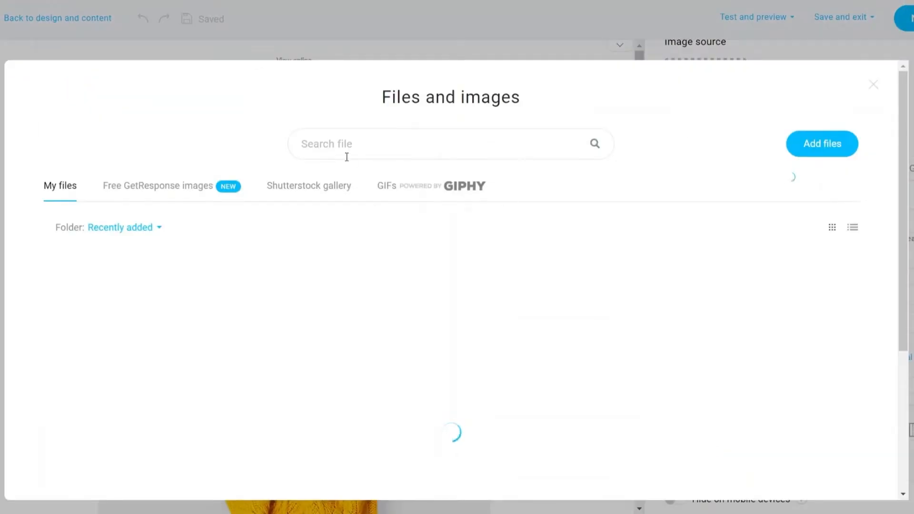
pyautogui.click(160, 190)
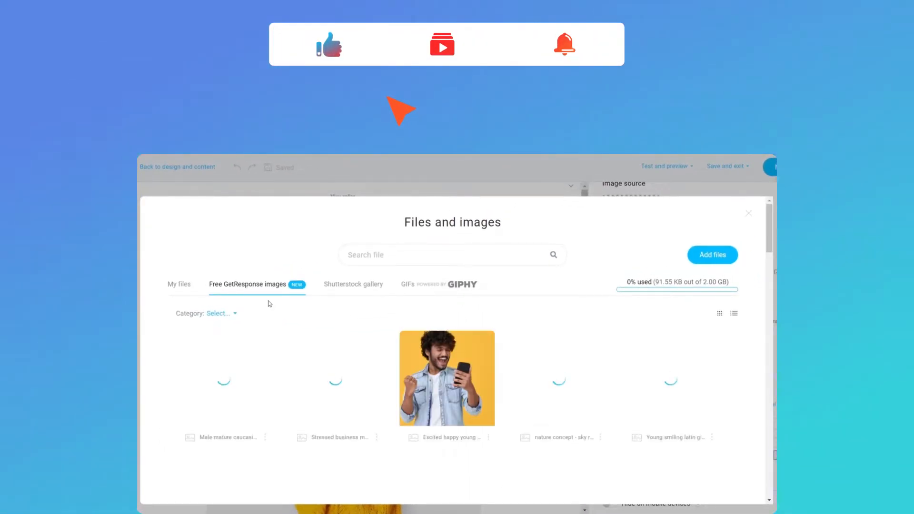
pyautogui.moveTo(418, 363)
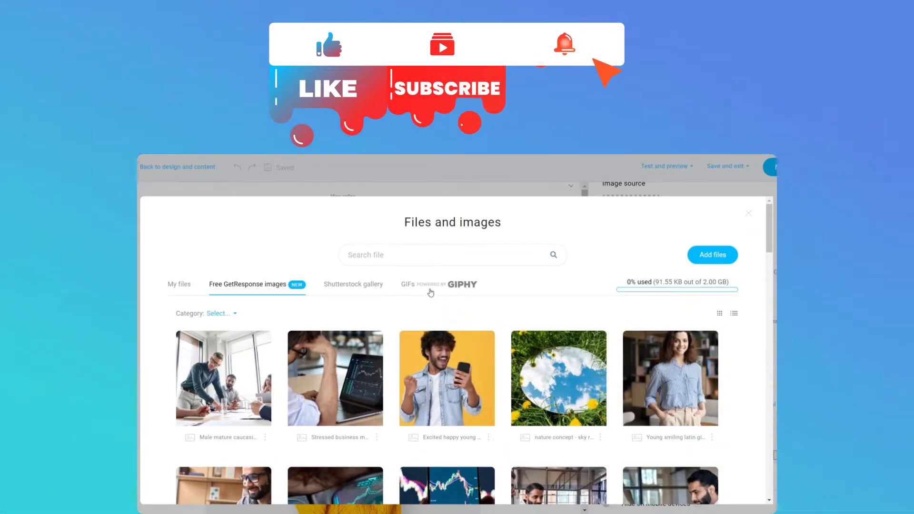
pyautogui.click(428, 283)
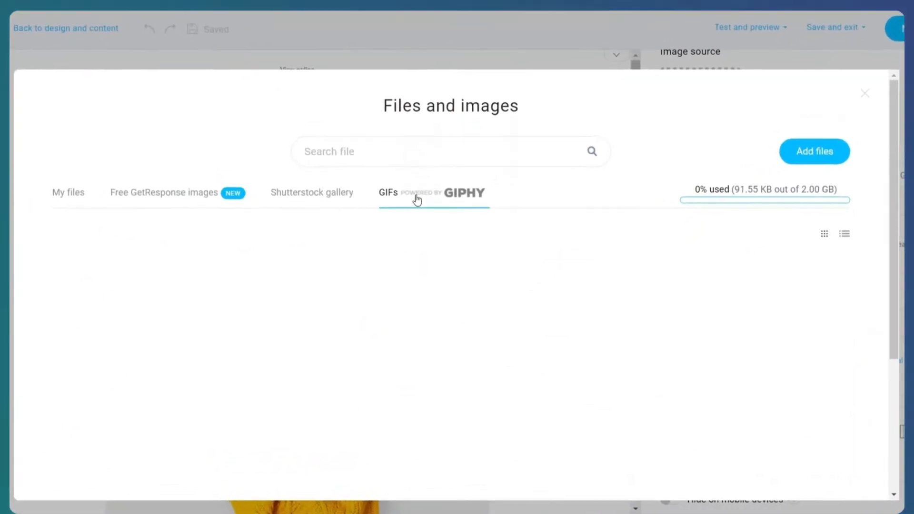
pyautogui.moveTo(526, 370)
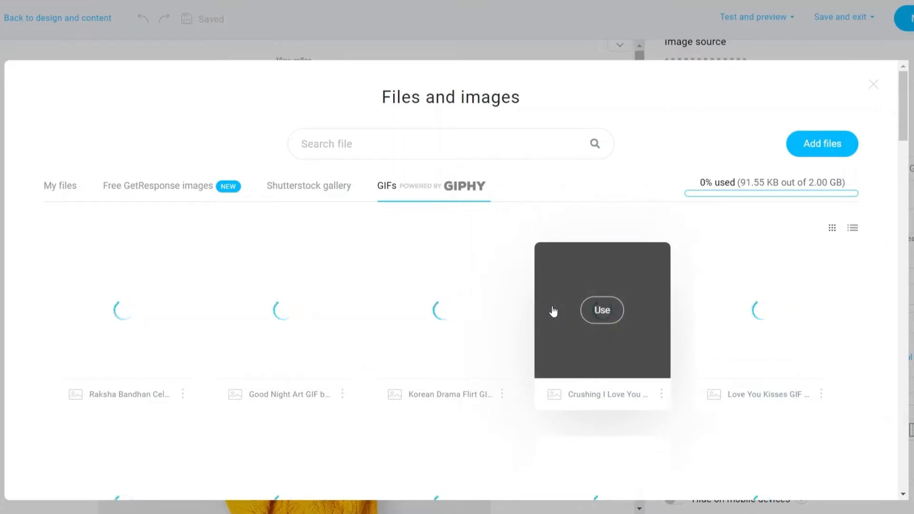
pyautogui.scroll(-5, 333, 371)
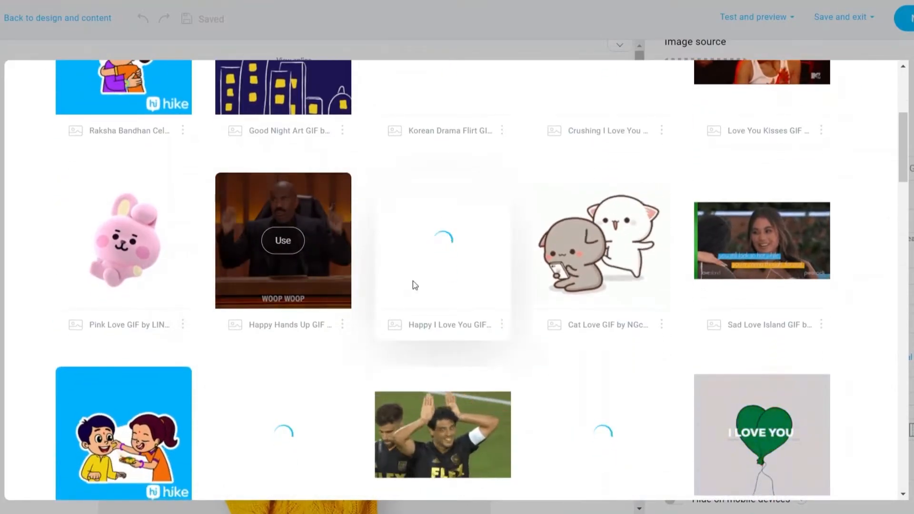
pyautogui.scroll(4, 443, 346)
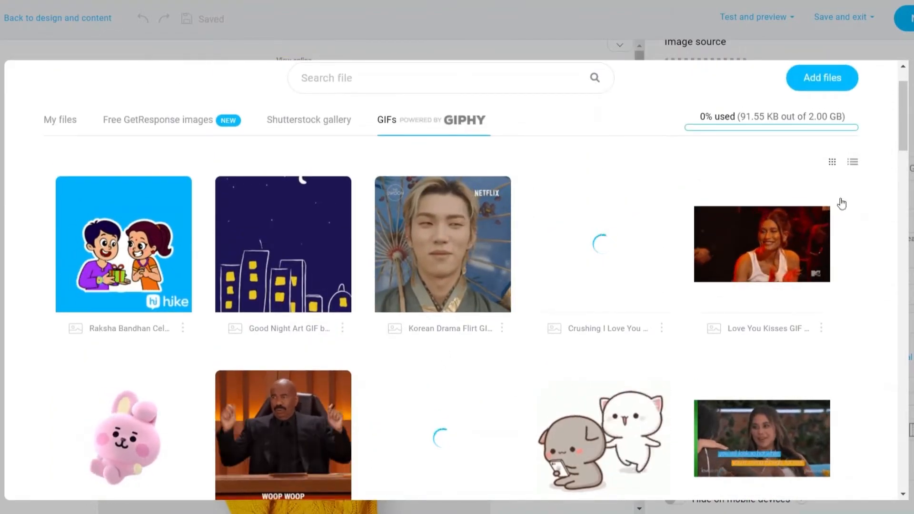
pyautogui.click(858, 47)
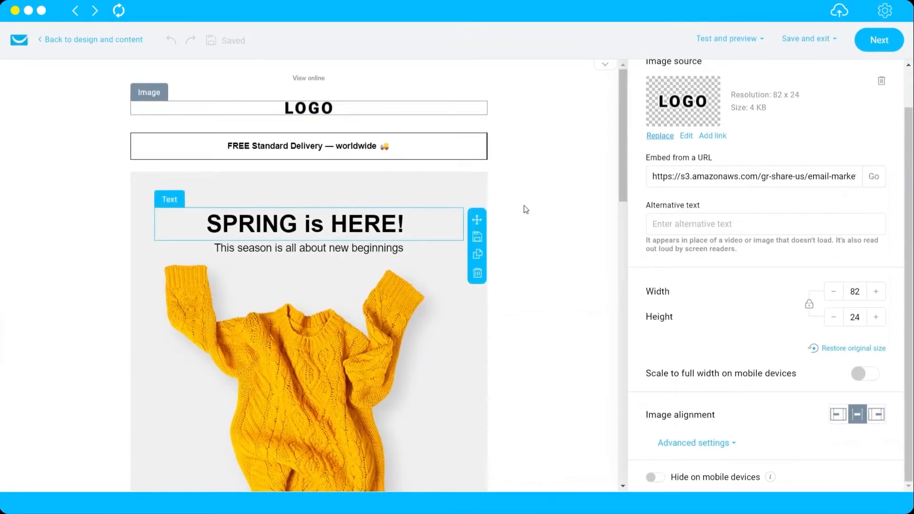
# Select the delivery text, then the SPRING is HERE! heading, and scroll down to HOT DEALS.
pyautogui.click(288, 145)
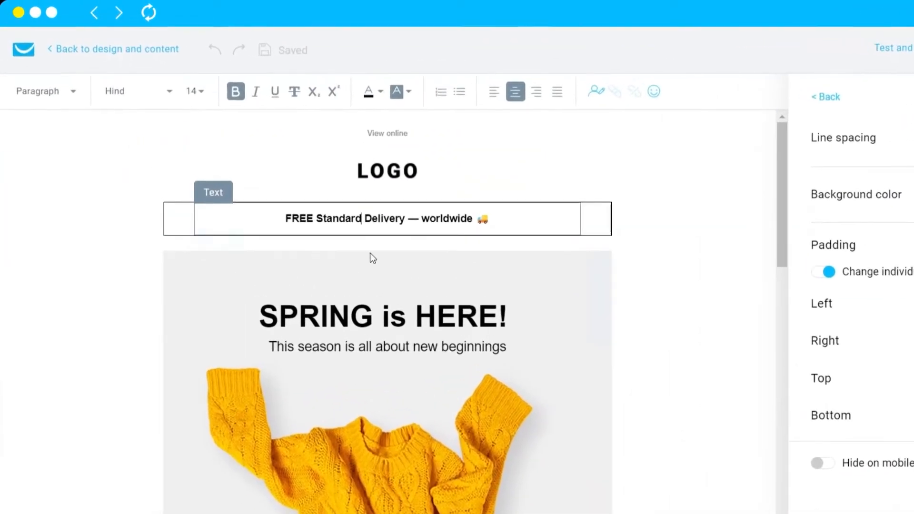
pyautogui.click(353, 320)
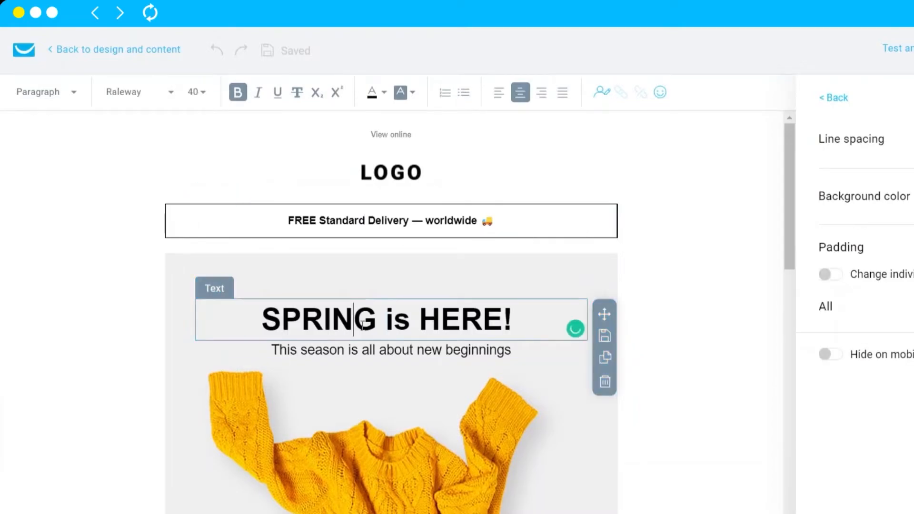
pyautogui.scroll(-2, 533, 278)
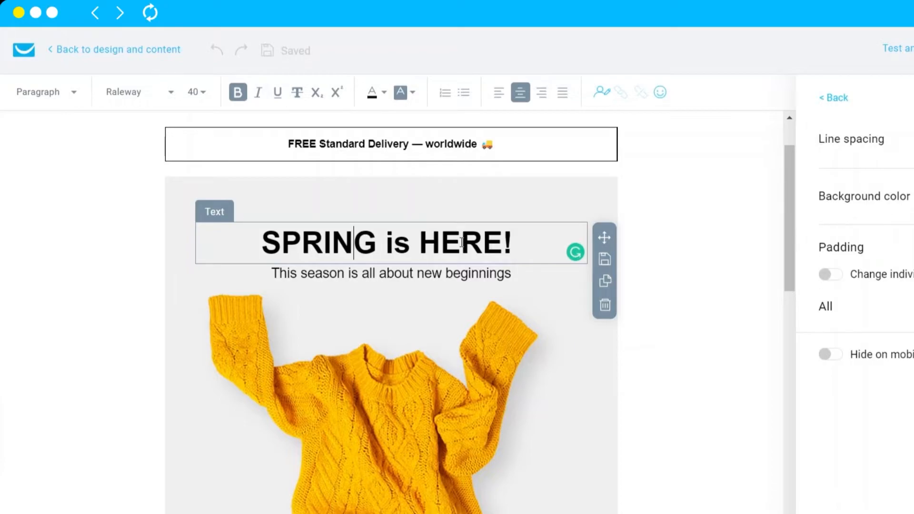
pyautogui.scroll(-4, 422, 351)
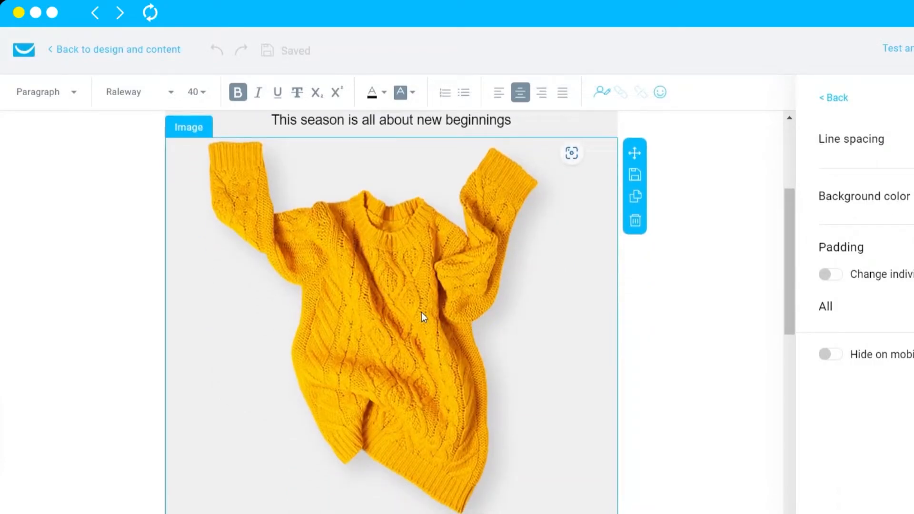
pyautogui.scroll(-15, 424, 300)
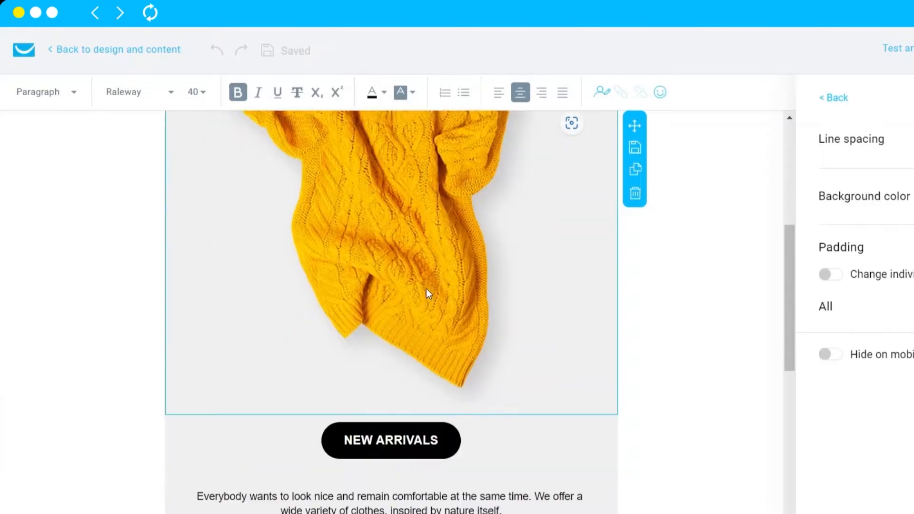
pyautogui.scroll(-8, 427, 289)
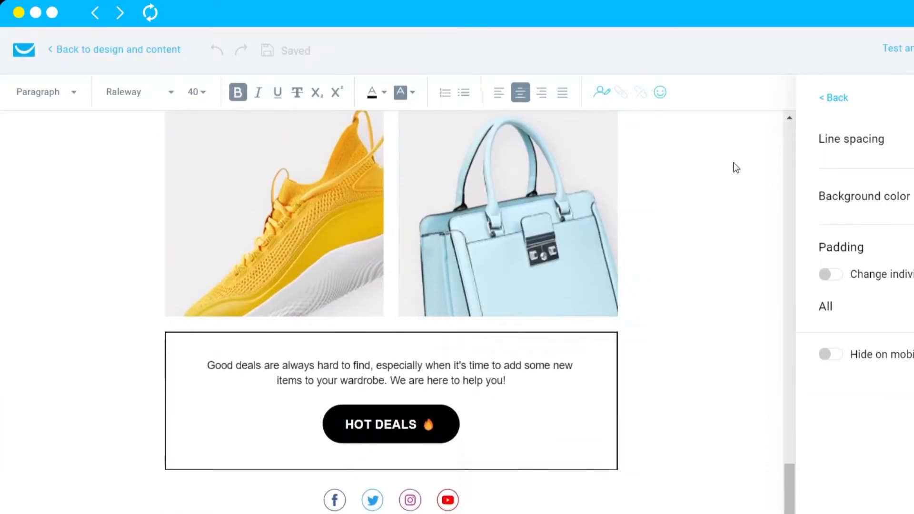
pyautogui.scroll(10, 317, 303)
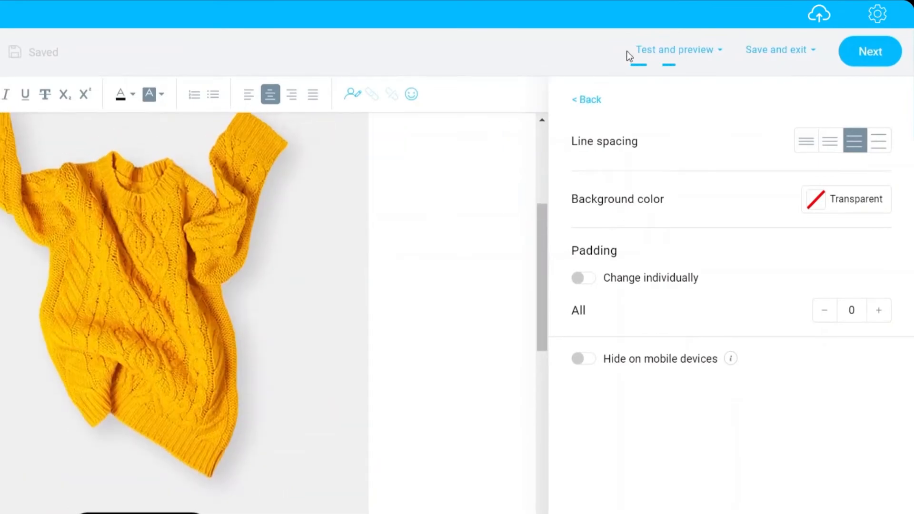
# Run a Spam check rated Good to go, then open the desktop Preview of Test Email.
pyautogui.click(719, 52)
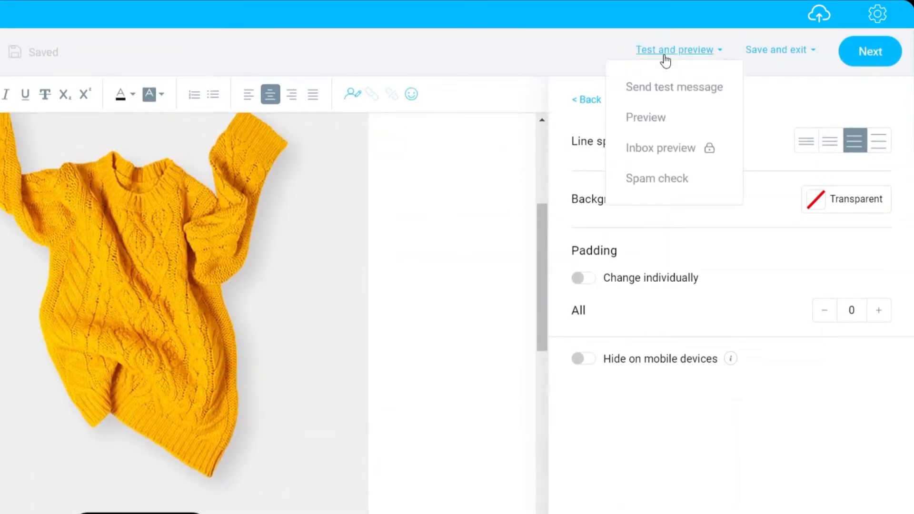
pyautogui.click(647, 181)
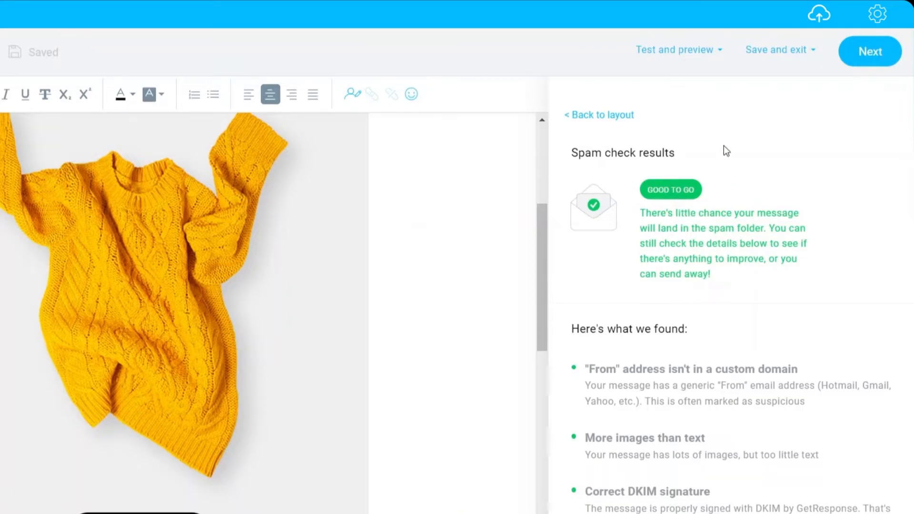
pyautogui.click(673, 57)
pyautogui.click(654, 119)
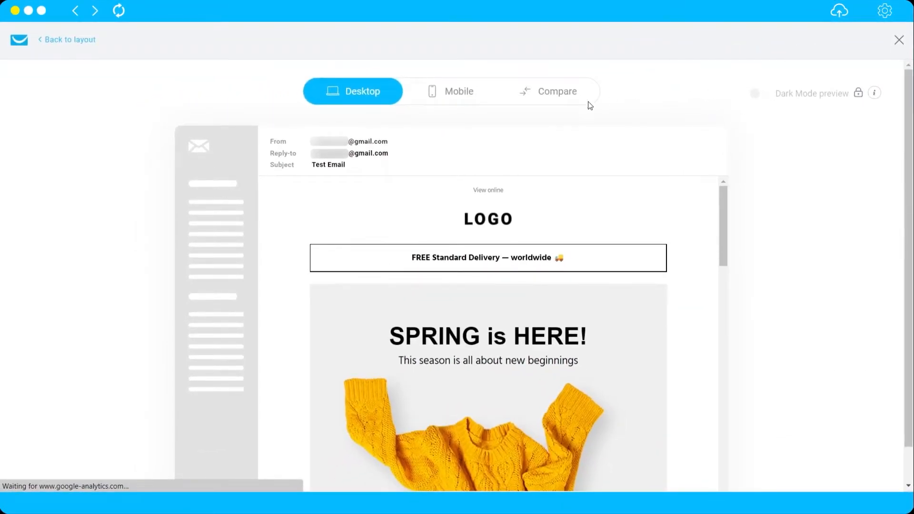
# Scroll through the desktop preview of the SPRING is HERE! newsletter.
pyautogui.scroll(-1, 451, 131)
pyautogui.scroll(1, 451, 131)
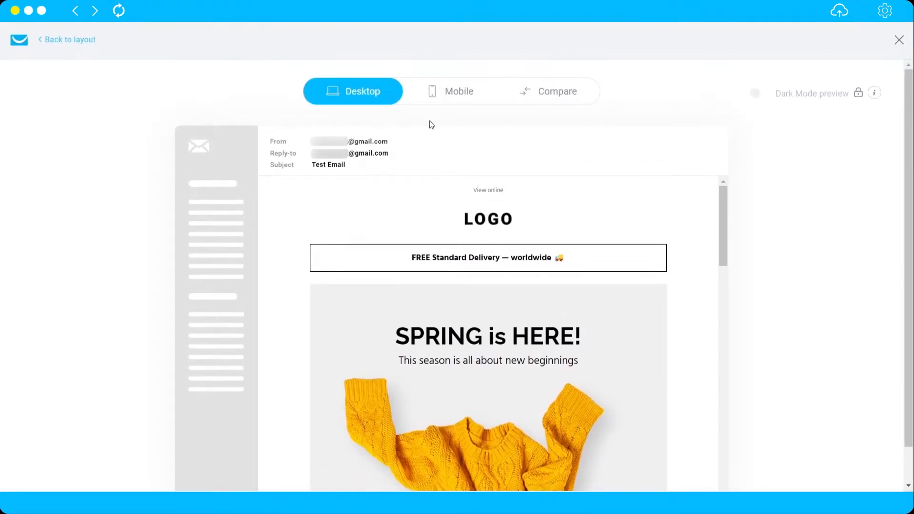
pyautogui.scroll(-1, 436, 125)
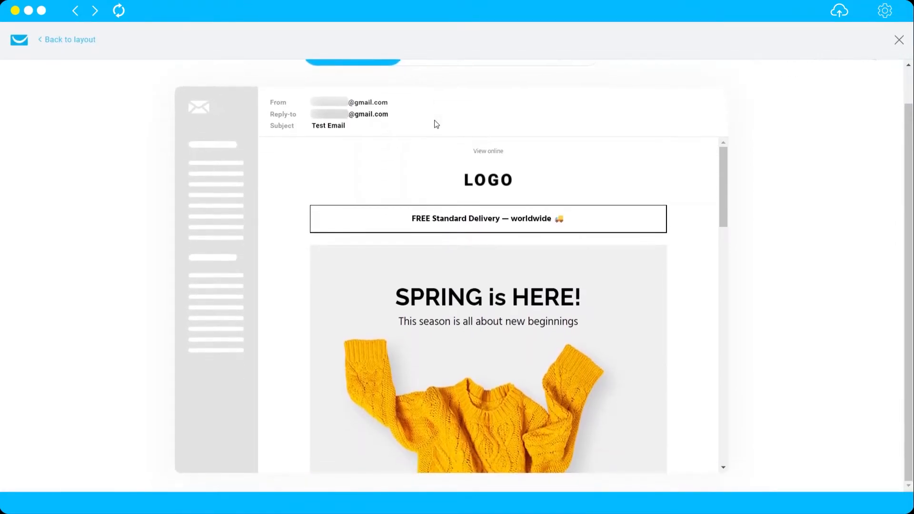
pyautogui.scroll(-10, 491, 215)
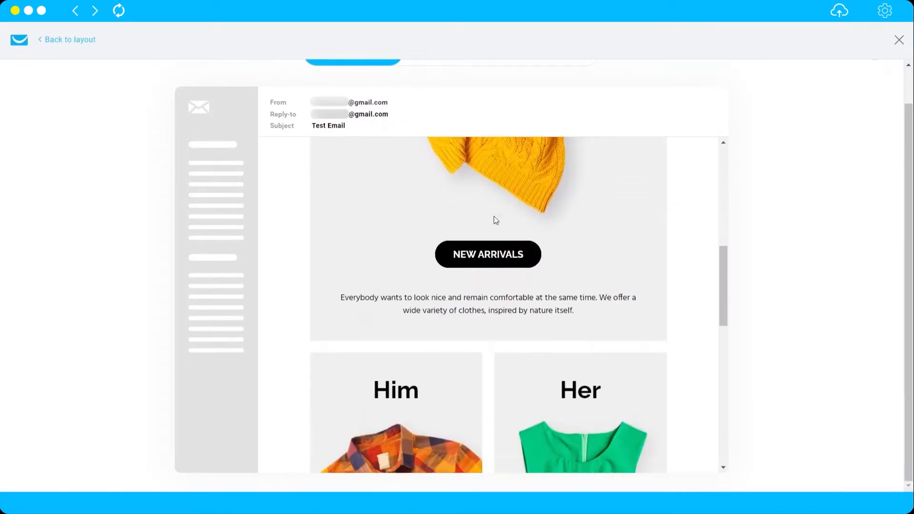
pyautogui.scroll(5, 499, 217)
pyautogui.scroll(5, 500, 217)
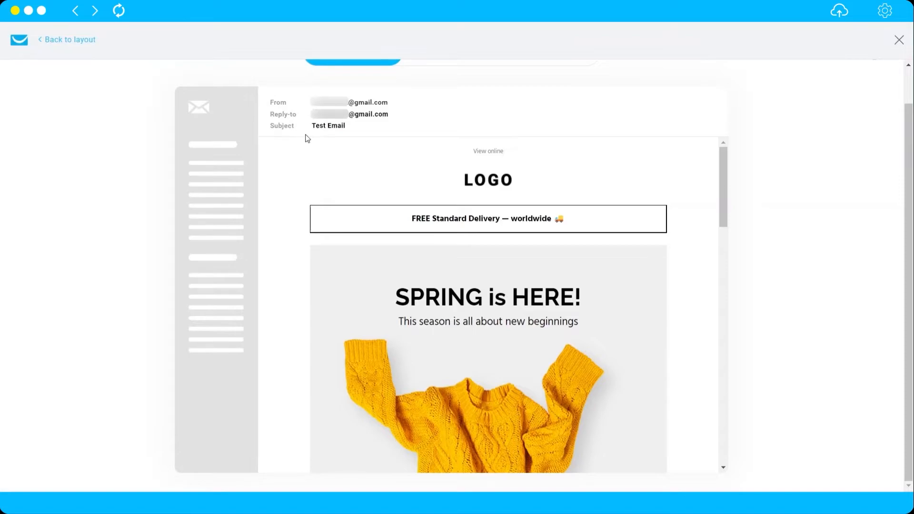
pyautogui.scroll(1, 379, 195)
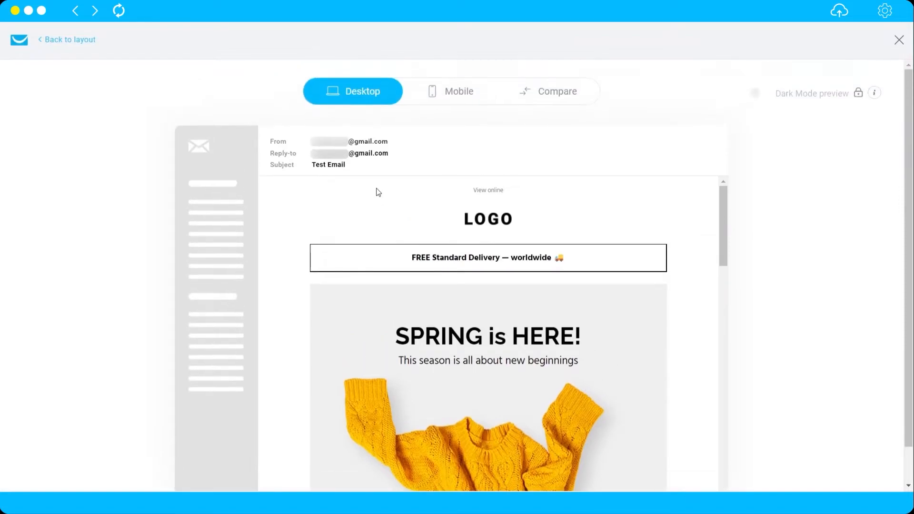
# Review the Mobile preview, then close the preview back to the editor.
pyautogui.click(439, 94)
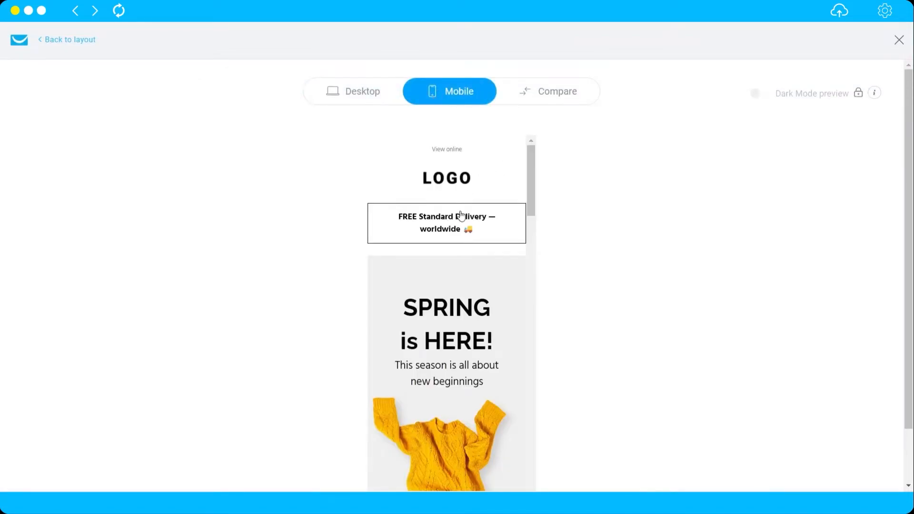
pyautogui.scroll(-15, 473, 238)
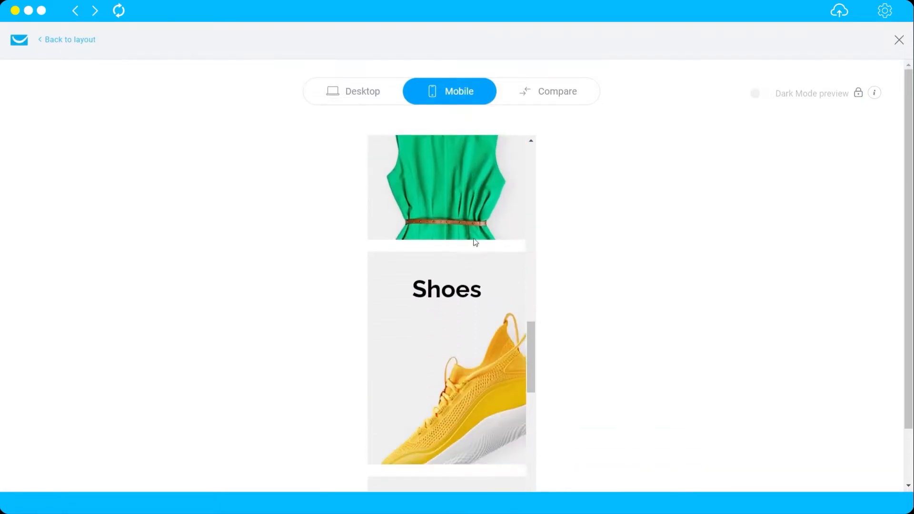
pyautogui.scroll(10, 471, 233)
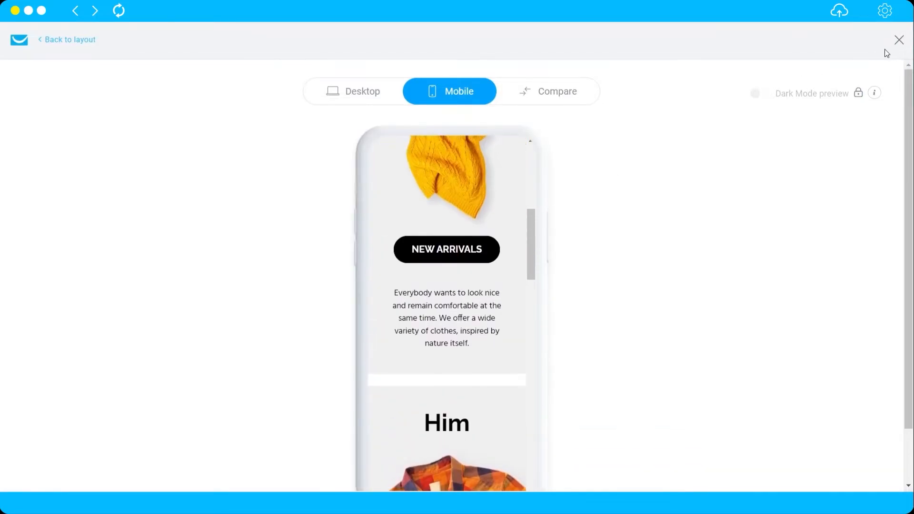
pyautogui.click(896, 45)
# Scroll over the finished email canvas and bring up the Save and exit options.
pyautogui.scroll(-10, 478, 204)
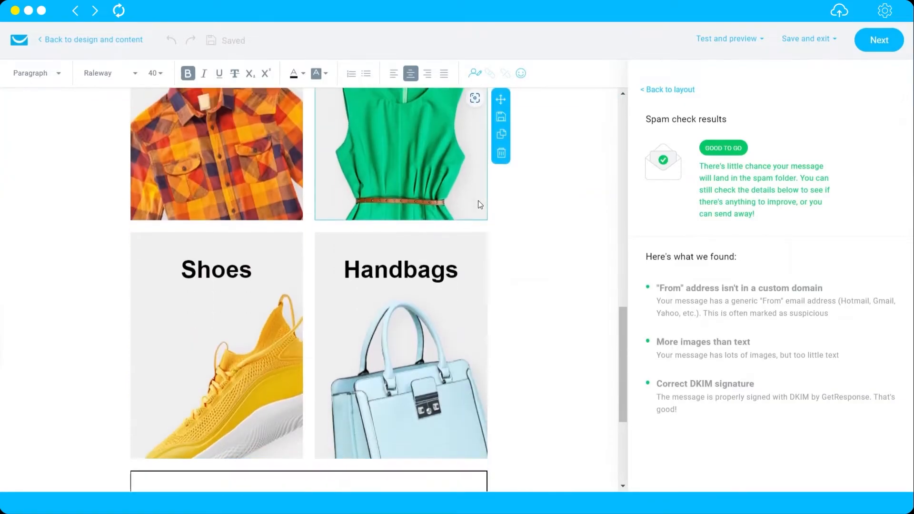
pyautogui.scroll(5, 478, 204)
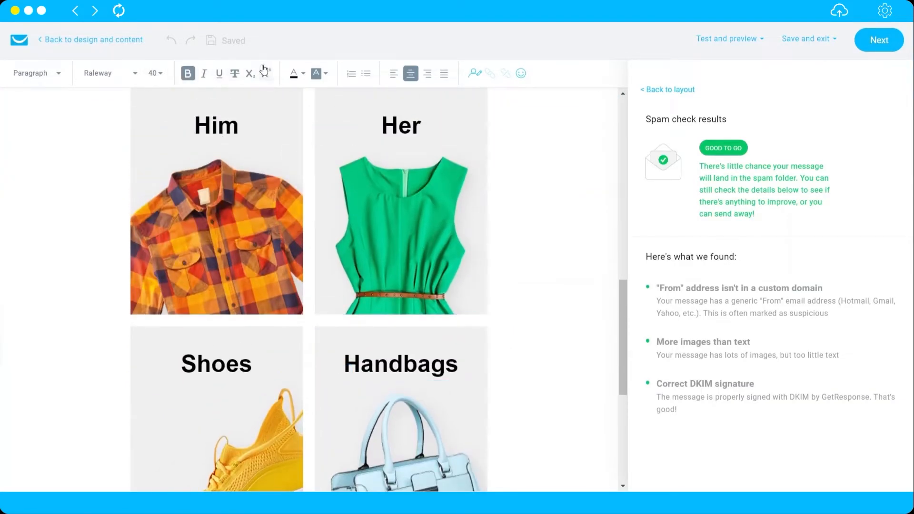
pyautogui.scroll(8, 389, 193)
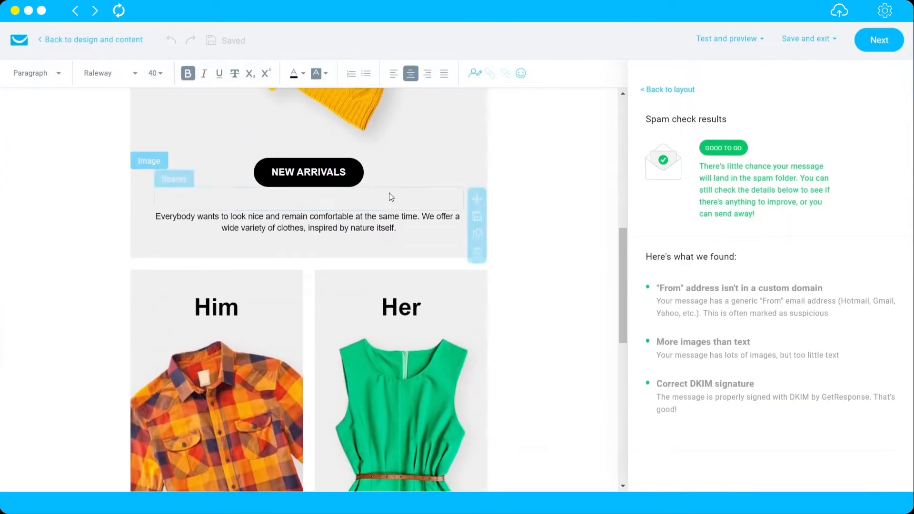
pyautogui.scroll(5, 387, 189)
pyautogui.click(812, 40)
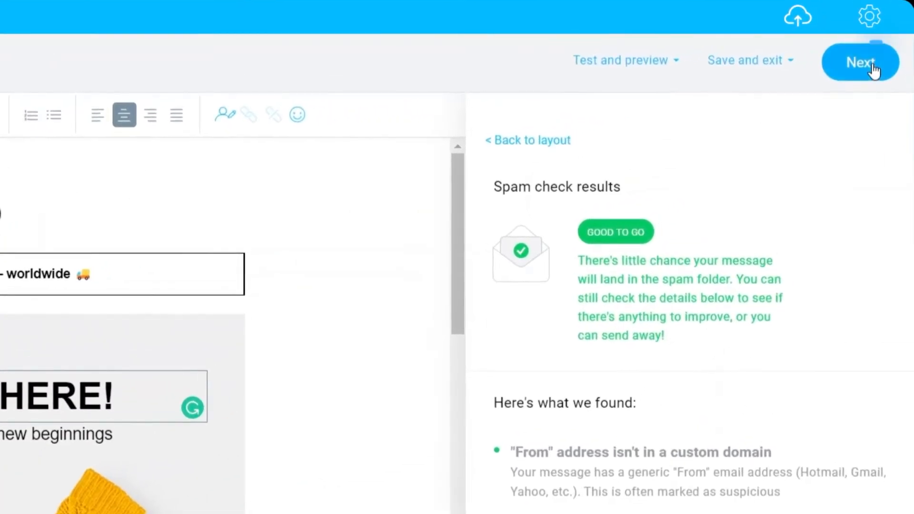
pyautogui.click(873, 65)
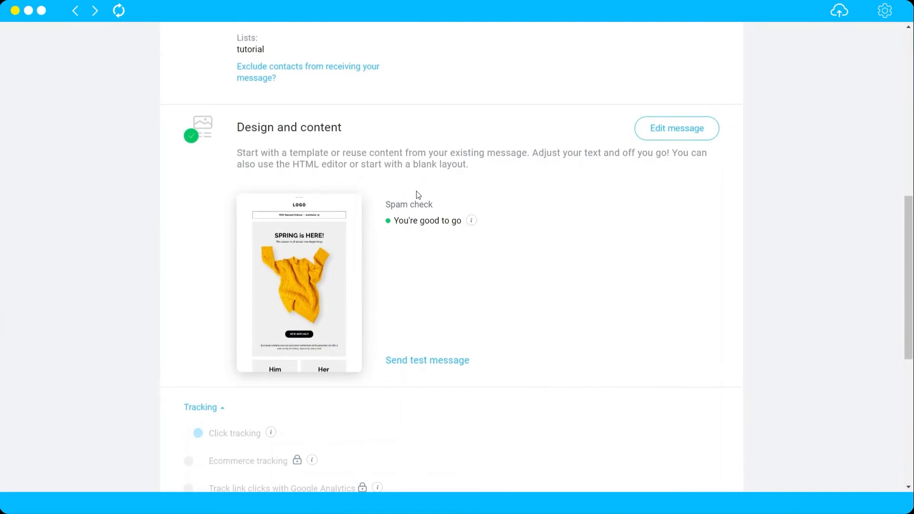
pyautogui.moveTo(315, 245)
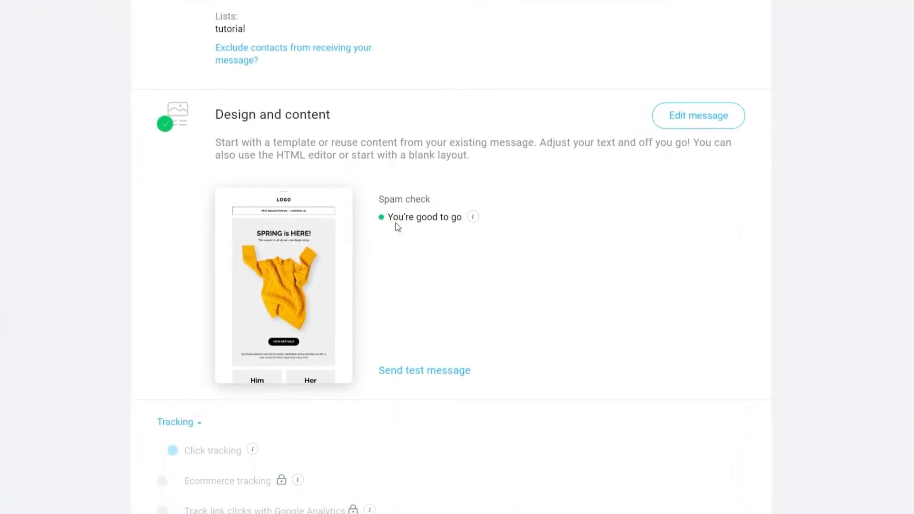
pyautogui.scroll(-3, 398, 224)
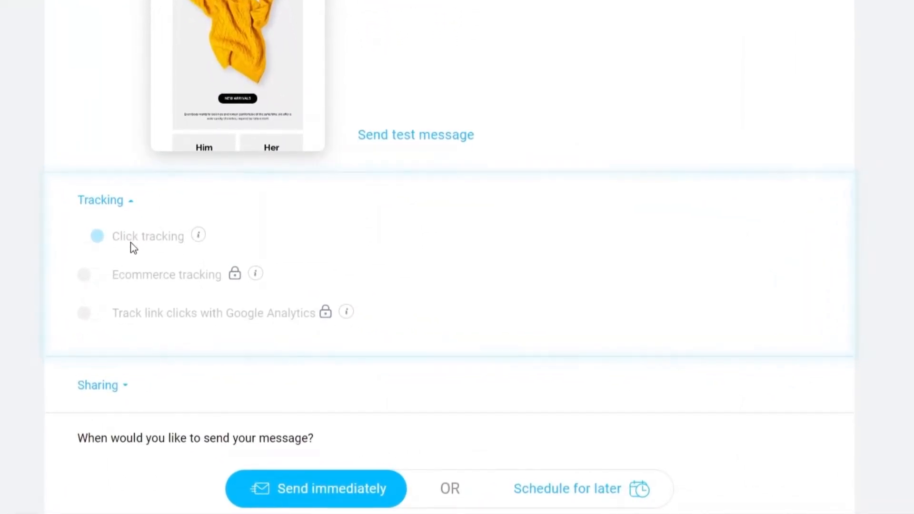
pyautogui.scroll(2, 269, 187)
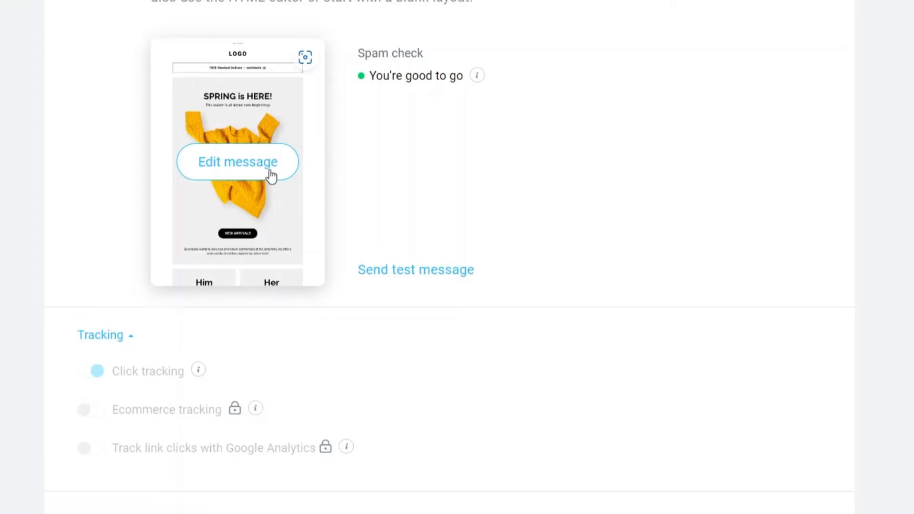
pyautogui.scroll(-3, 185, 360)
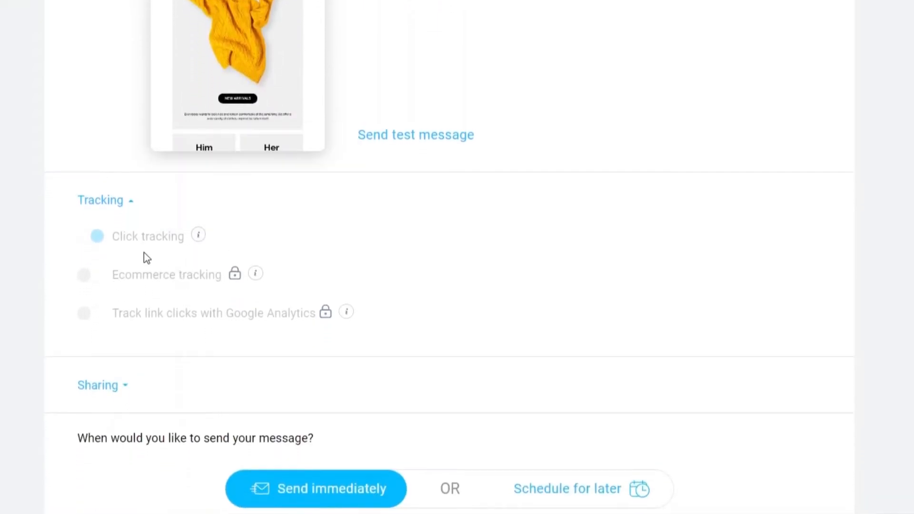
pyautogui.scroll(-2, 113, 262)
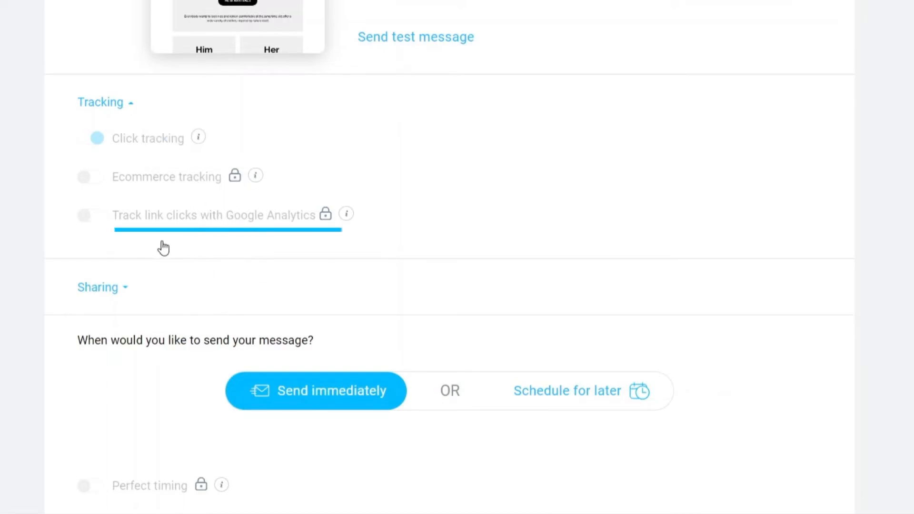
pyautogui.moveTo(325, 214)
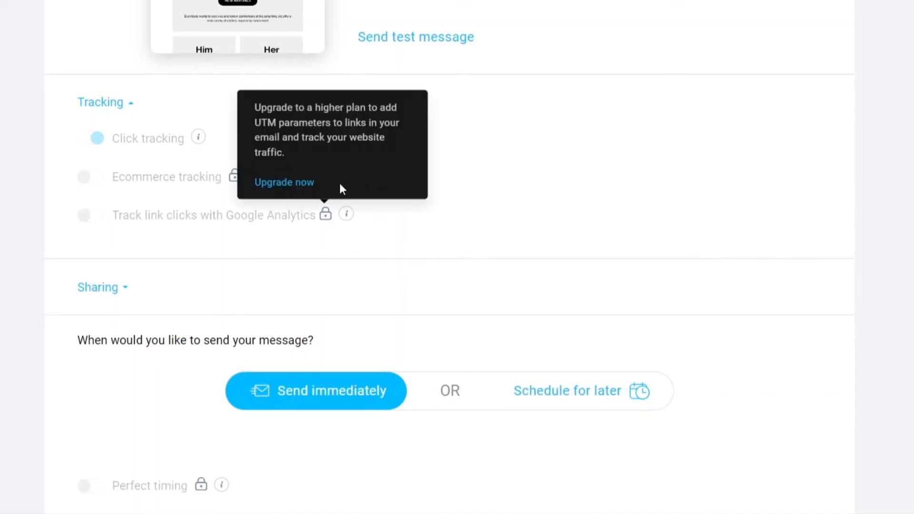
pyautogui.scroll(3, 300, 95)
pyautogui.scroll(4, 281, 150)
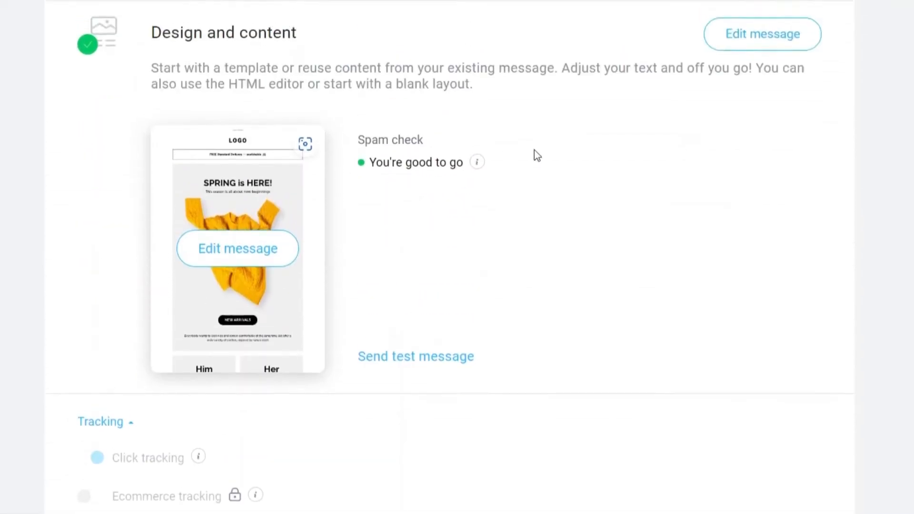
# Keep 'Send immediately' selected and send the Test Email newsletter to the tutorial list now.
pyautogui.scroll(-8, 476, 190)
pyautogui.scroll(6, 446, 218)
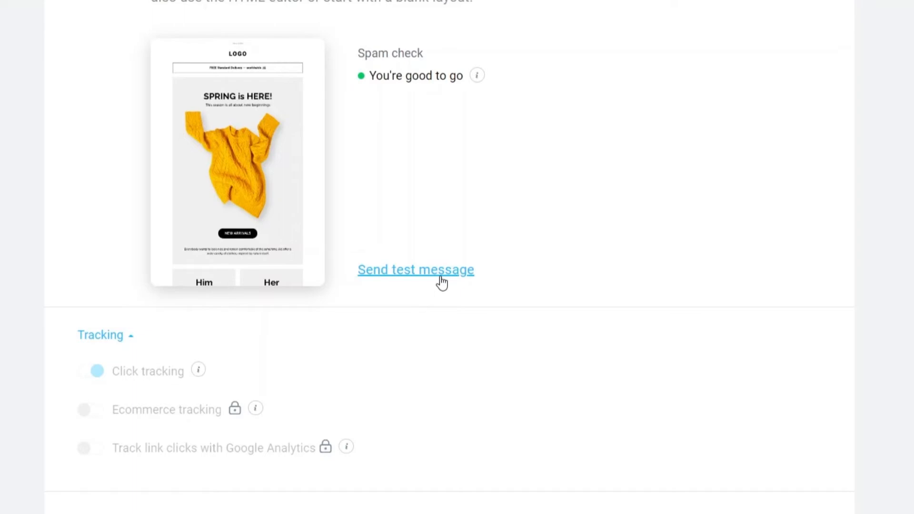
pyautogui.scroll(-2, 442, 283)
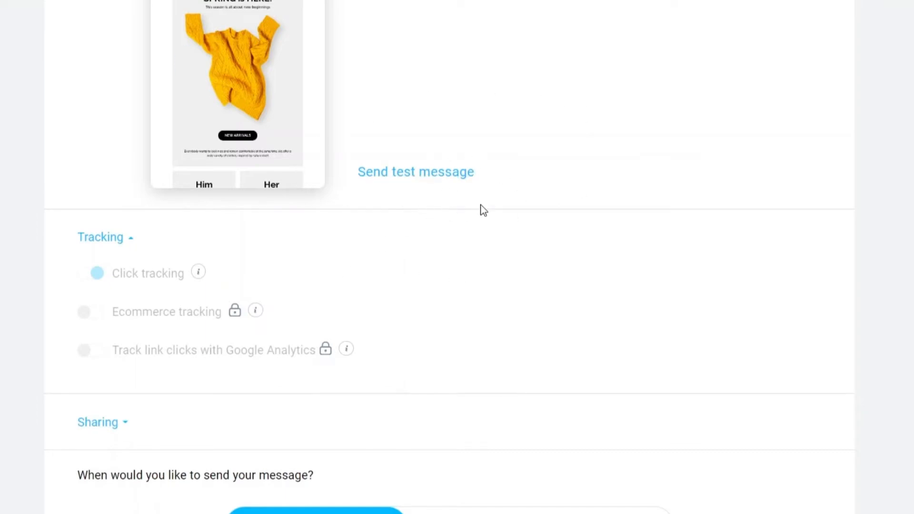
pyautogui.scroll(-4, 465, 212)
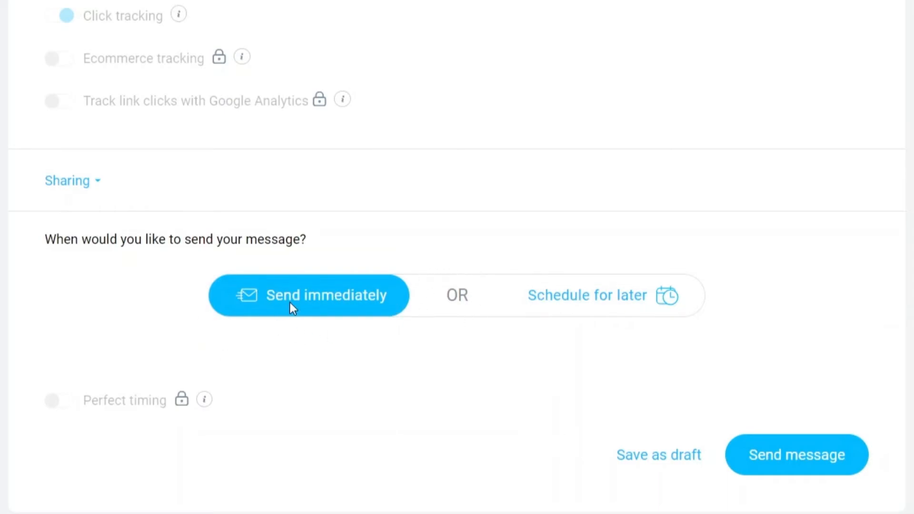
pyautogui.click(835, 472)
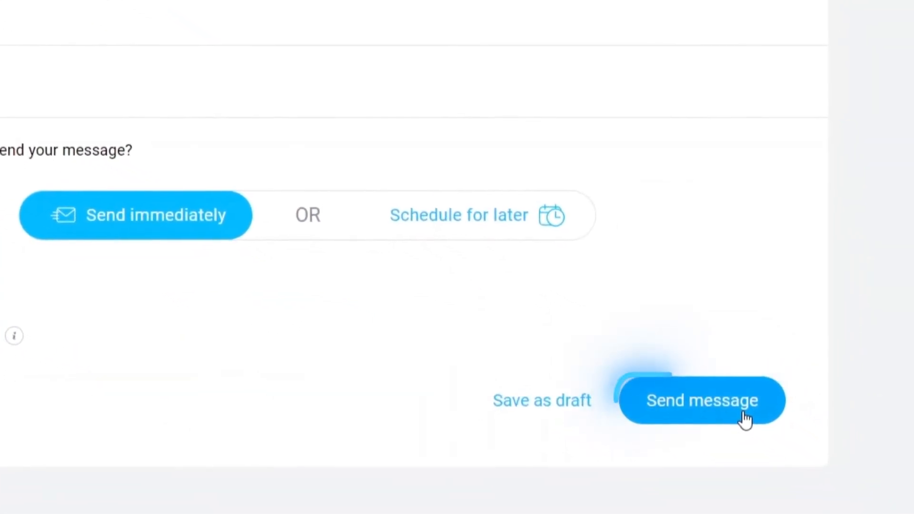